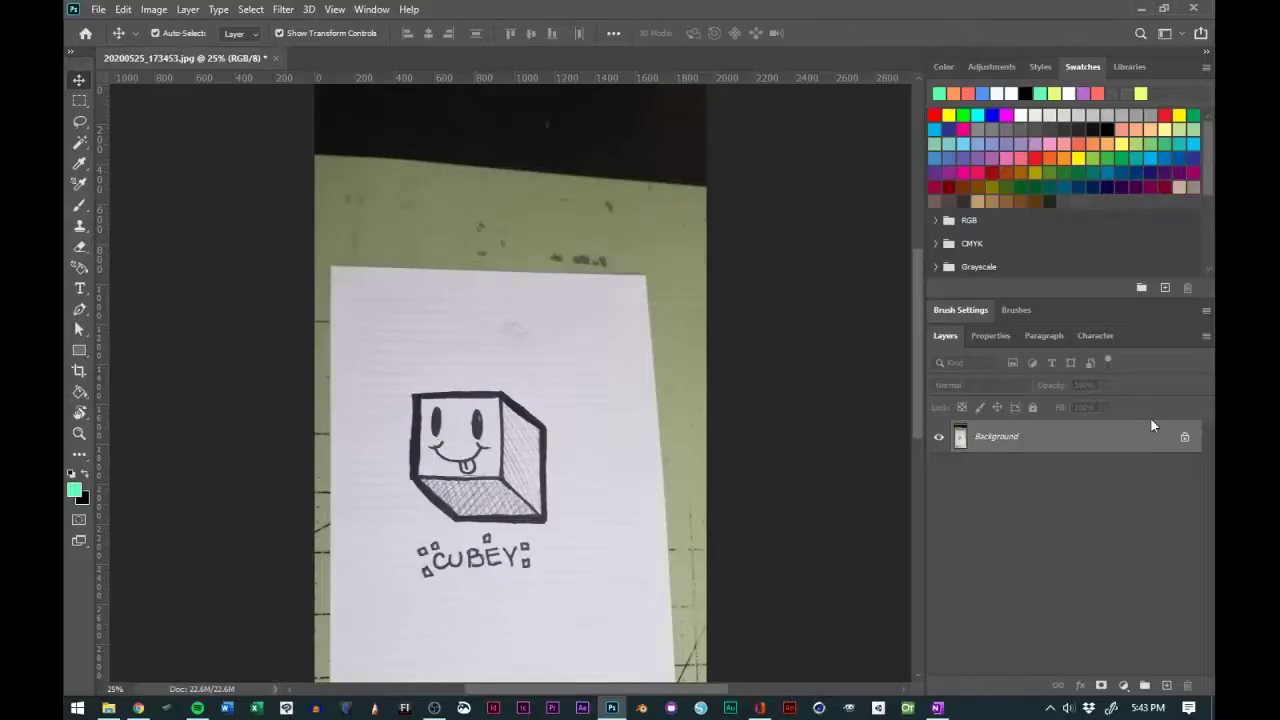
- Unlock the Background layer and place horizontal and vertical guides around the edges of the photographed paper
{"action": "left_click", "coordinate": [1184, 441]}
{"action": "key", "text": "ctrl+t"}
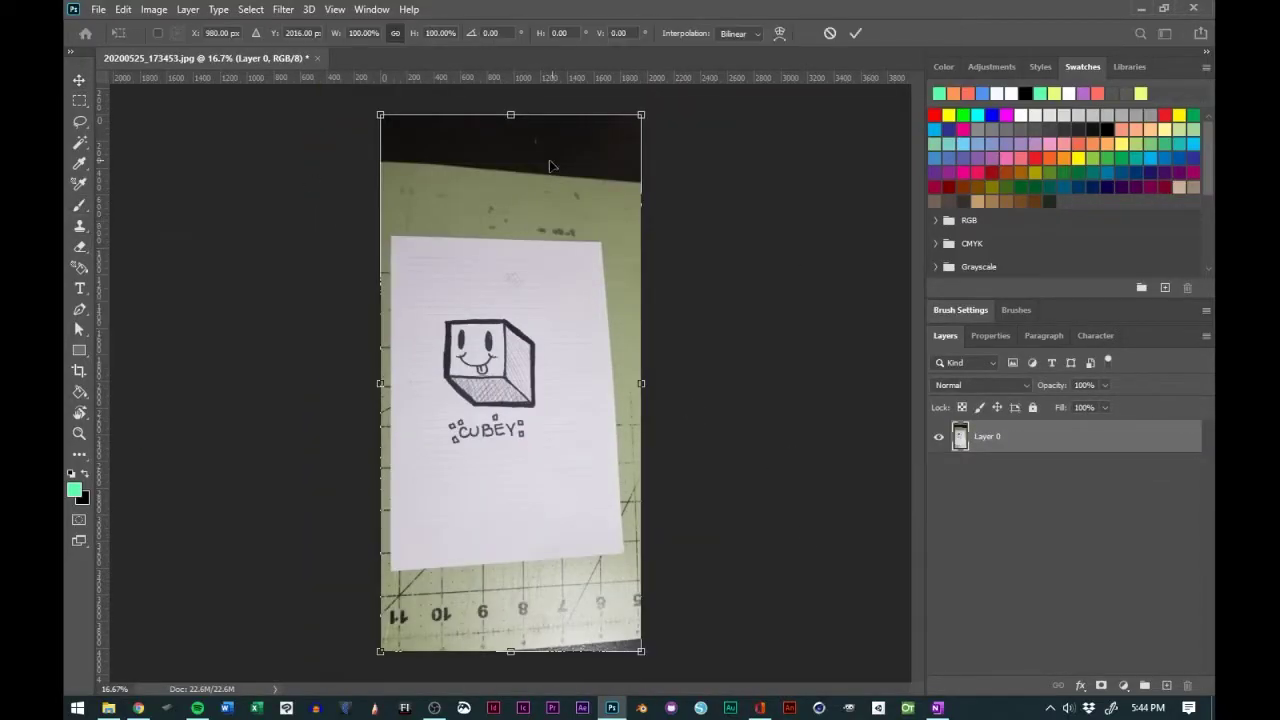
{"action": "key", "text": "Escape"}
{"action": "left_click_drag", "start_coordinate": [472, 78], "coordinate": [481, 235]}
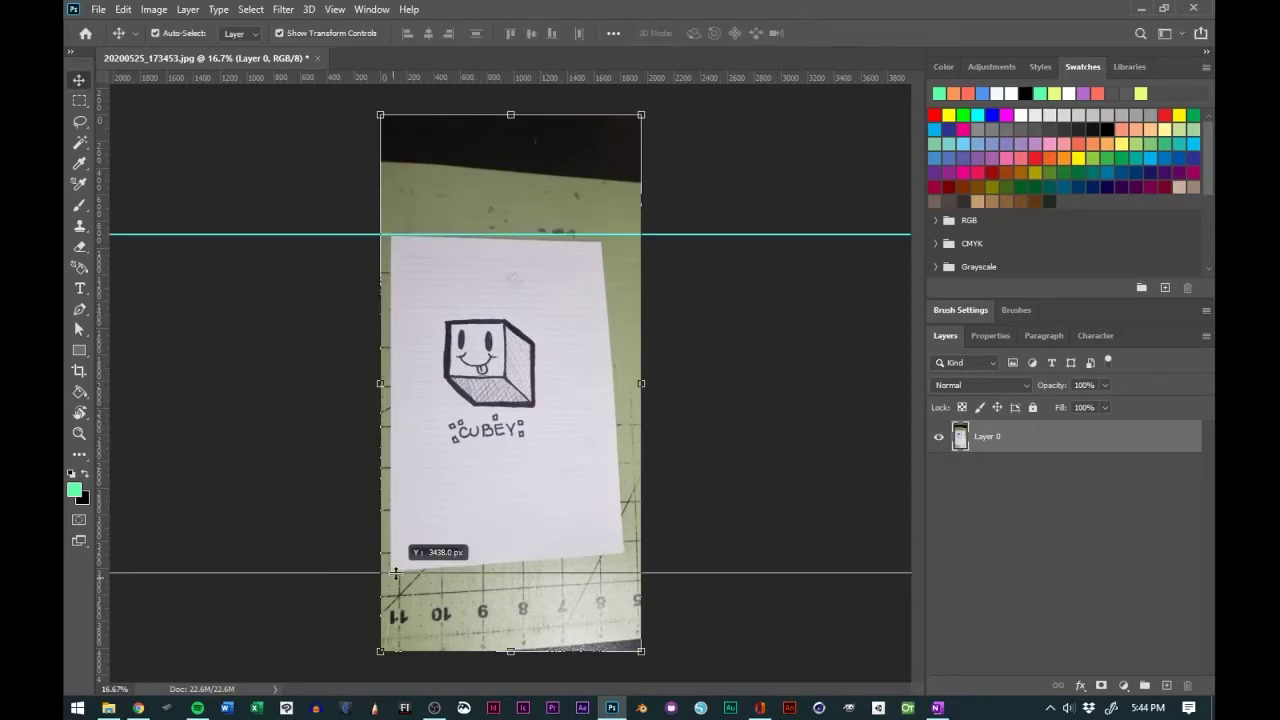
{"action": "left_click_drag", "start_coordinate": [101, 131], "coordinate": [623, 138]}
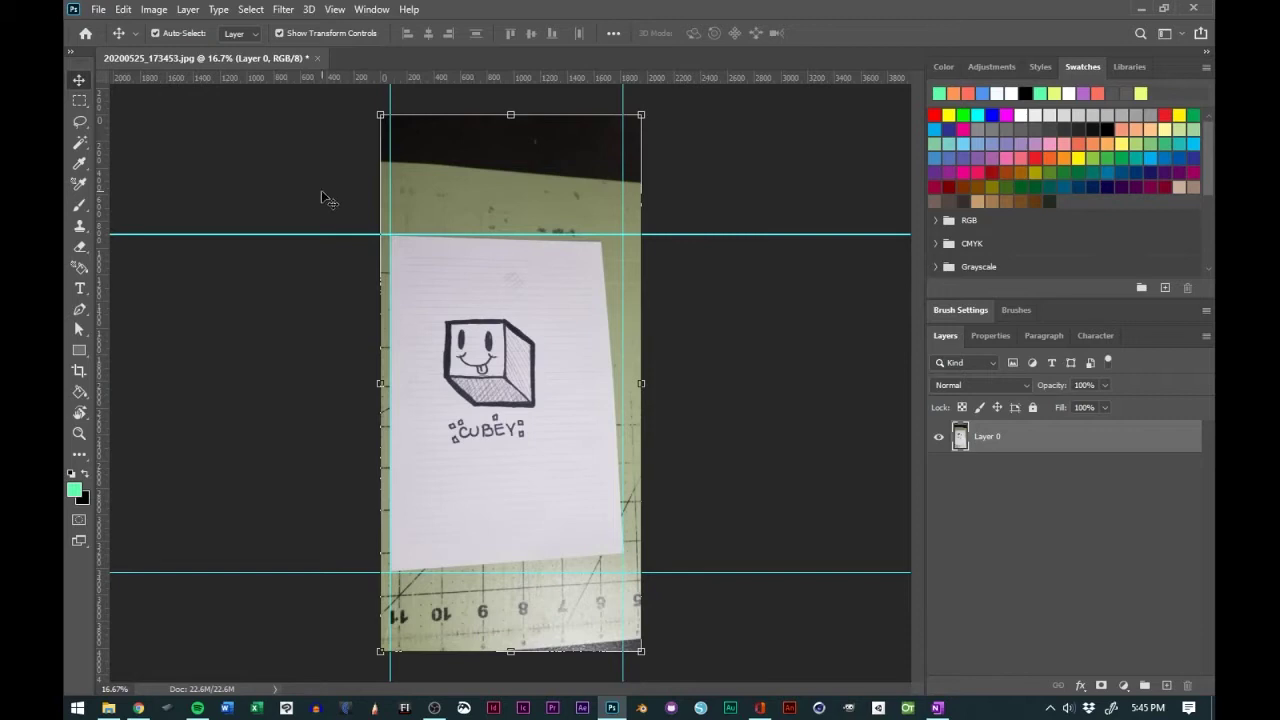
- Distort Layer 0 by its corners until the paper's edges line up with the guides, and apply the transform
{"action": "left_click", "coordinate": [123, 10]}
{"action": "left_click", "coordinate": [164, 359]}
{"action": "left_click_drag", "start_coordinate": [642, 115], "coordinate": [678, 87], "text": "ctrl"}
{"action": "left_click_drag", "start_coordinate": [380, 115], "coordinate": [376, 95], "text": "ctrl"}
{"action": "left_click_drag", "start_coordinate": [379, 653], "coordinate": [380, 646], "text": "ctrl"}
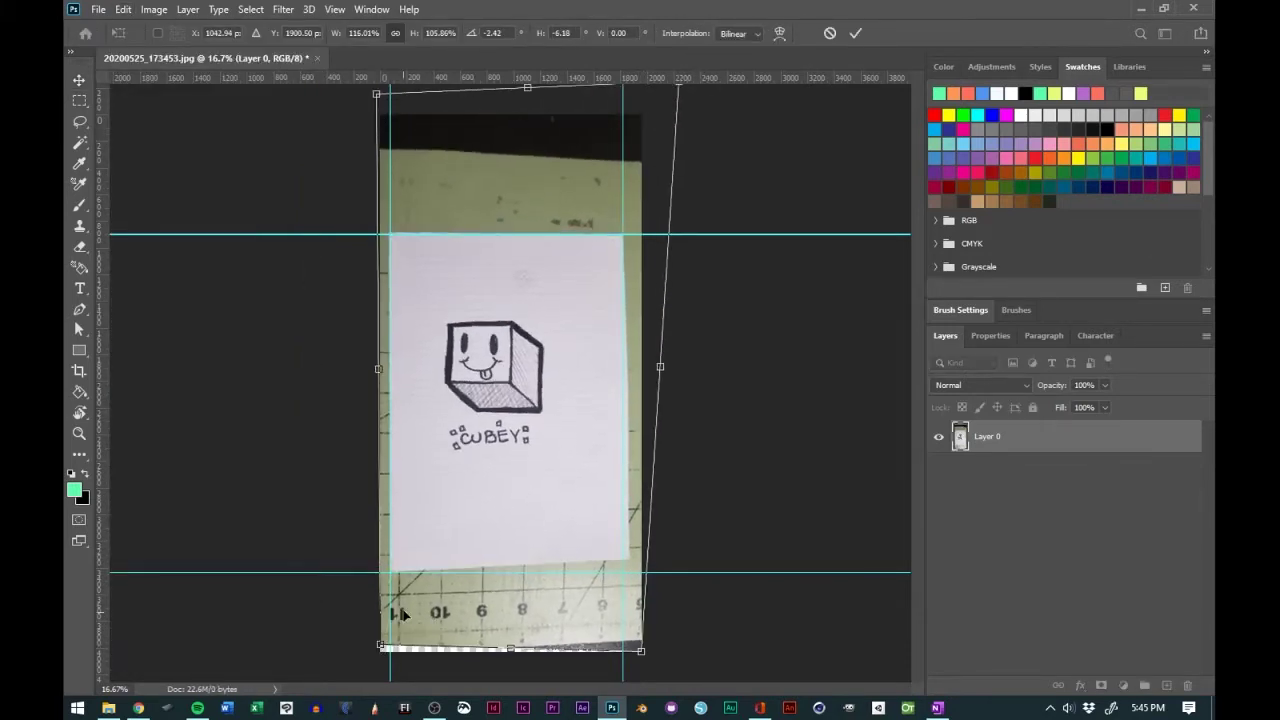
{"action": "left_click_drag", "start_coordinate": [641, 651], "coordinate": [633, 663], "text": "ctrl"}
{"action": "key", "text": "ctrl+minus"}
{"action": "left_click_drag", "start_coordinate": [636, 157], "coordinate": [640, 151], "text": "ctrl"}
{"action": "left_click_drag", "start_coordinate": [603, 593], "coordinate": [602, 598], "text": "ctrl"}
{"action": "key", "text": "ctrl+plus"}
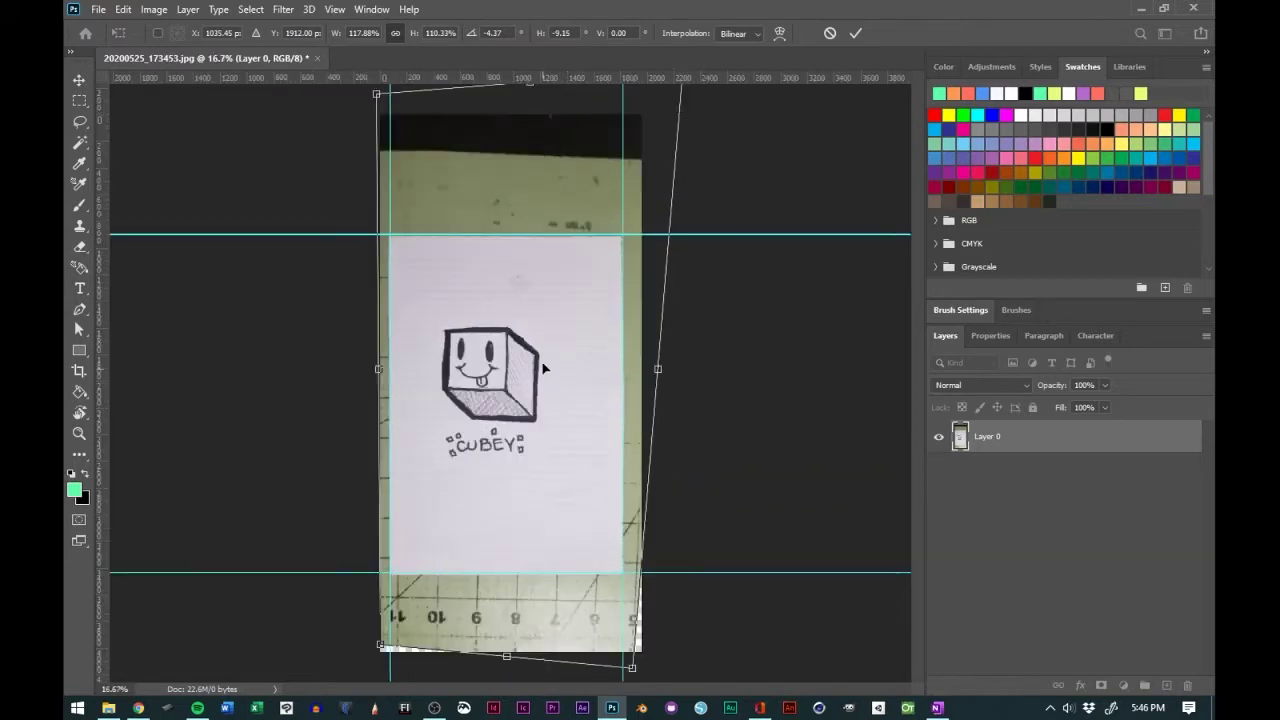
{"action": "key", "text": "Return"}
- Crop the image on all four sides to the guides around the paper
{"action": "key", "text": "c"}
{"action": "left_click_drag", "start_coordinate": [517, 78], "coordinate": [517, 200]}
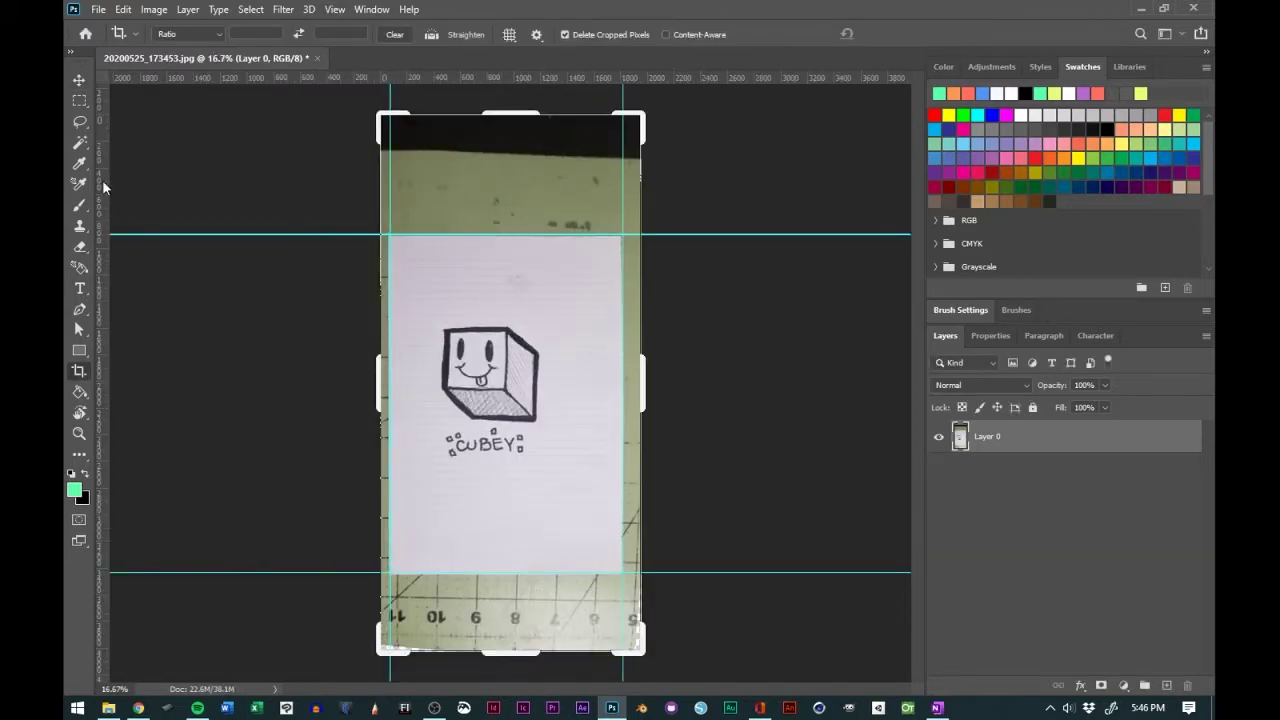
{"action": "left_click_drag", "start_coordinate": [379, 381], "coordinate": [386, 368]}
{"action": "left_click_drag", "start_coordinate": [511, 115], "coordinate": [511, 174]}
{"action": "left_click_drag", "start_coordinate": [641, 374], "coordinate": [627, 374]}
{"action": "left_click_drag", "start_coordinate": [511, 592], "coordinate": [511, 552]}
{"action": "left_click", "coordinate": [906, 34]}
- Hide the rulers and the guides in the cropped document
{"action": "left_click", "coordinate": [334, 9]}
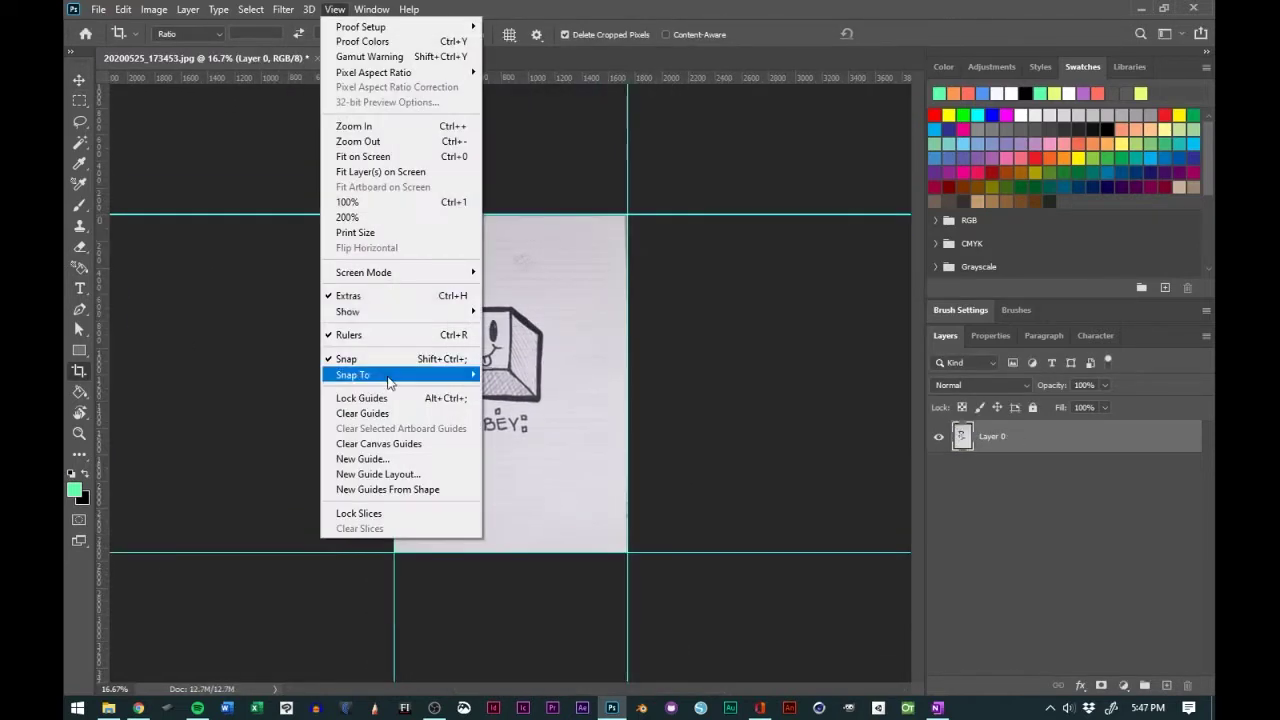
{"action": "left_click", "coordinate": [400, 335]}
{"action": "left_click", "coordinate": [334, 9]}
{"action": "mouse_move", "coordinate": [390, 312]}
{"action": "left_click", "coordinate": [543, 373]}
- Save the cropped drawing in JPEG format in the AR Drawing folder
{"action": "left_click", "coordinate": [98, 9]}
{"action": "left_click", "coordinate": [131, 203]}
{"action": "left_click", "coordinate": [255, 509]}
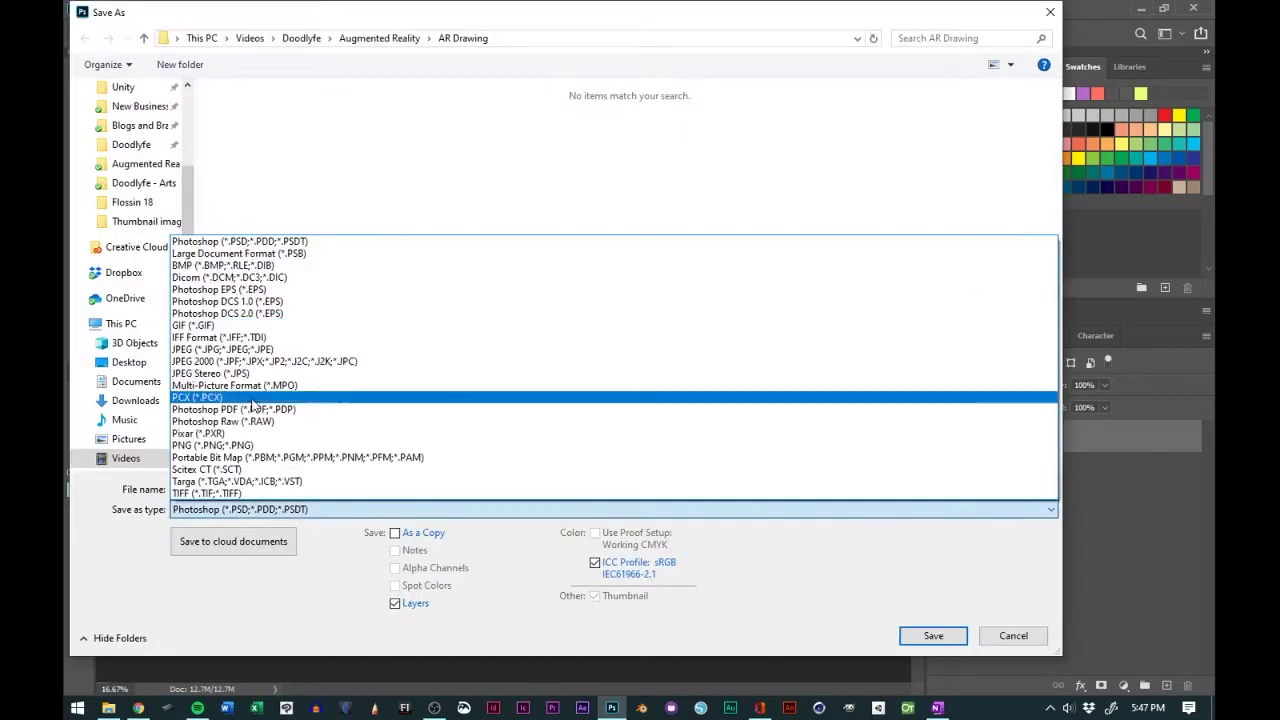
{"action": "left_click", "coordinate": [222, 349]}
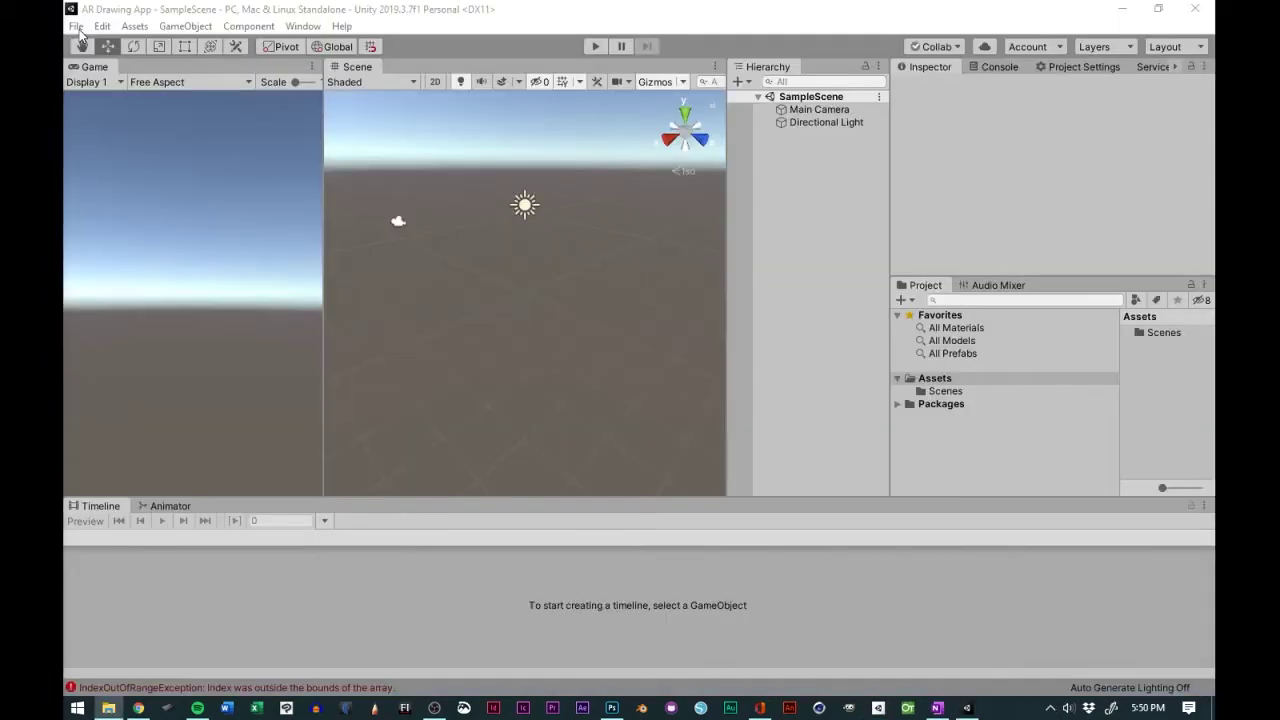
- In the Unity project AR Drawing App, switch the build platform to Android
{"action": "left_click", "coordinate": [76, 26]}
{"action": "left_click", "coordinate": [157, 187]}
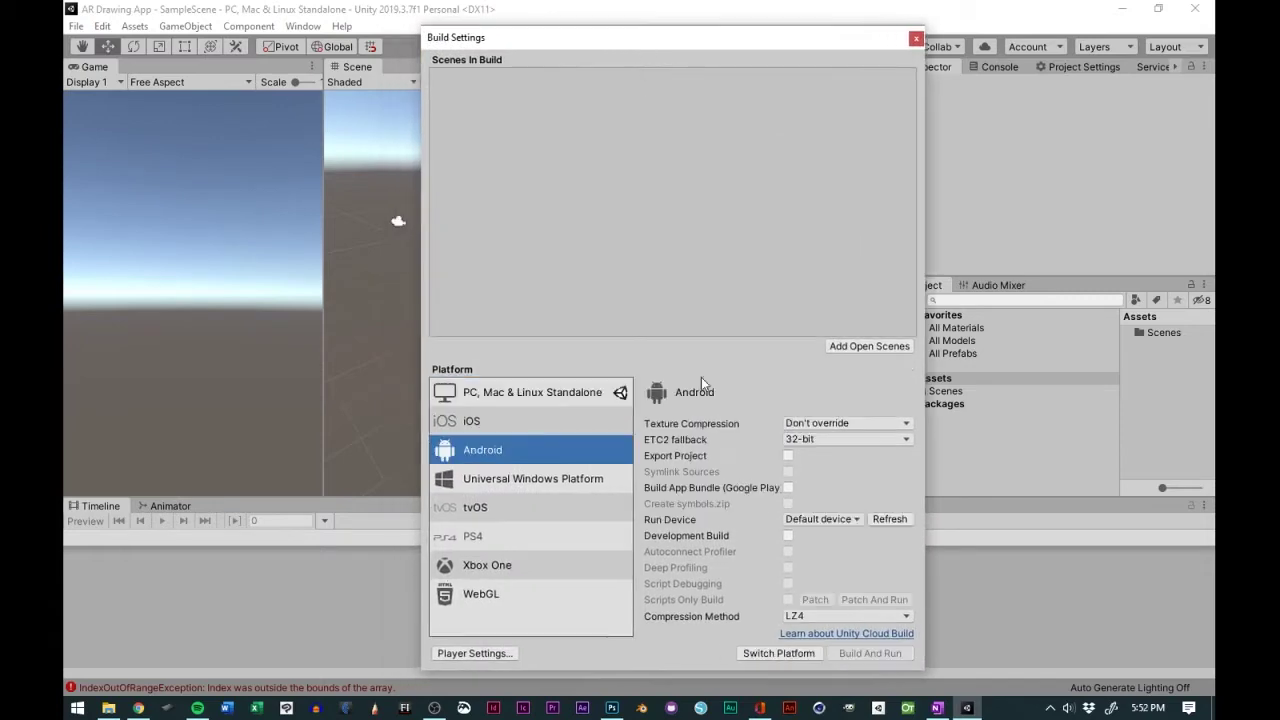
{"action": "left_click", "coordinate": [780, 653]}
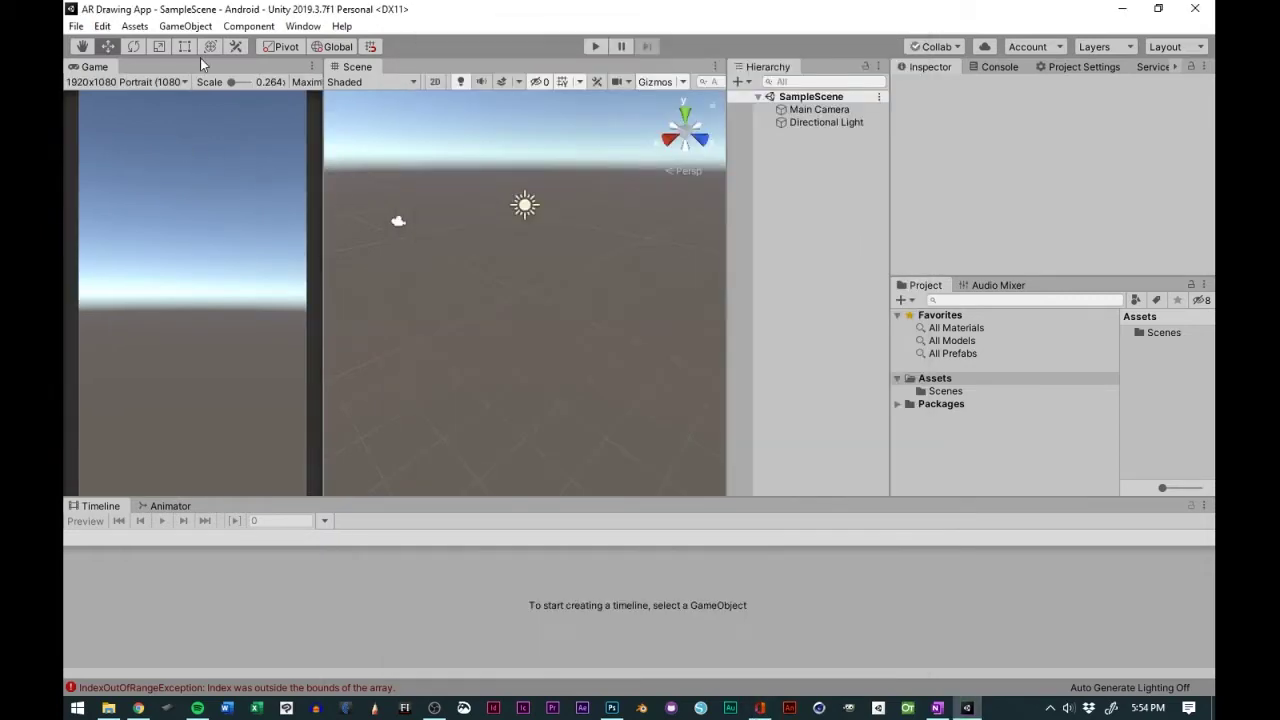
- Import the custom package add-vuforia-package-9-0-12 with all its files into the project
{"action": "left_click", "coordinate": [134, 26]}
{"action": "mouse_move", "coordinate": [260, 220]}
{"action": "left_click", "coordinate": [420, 222]}
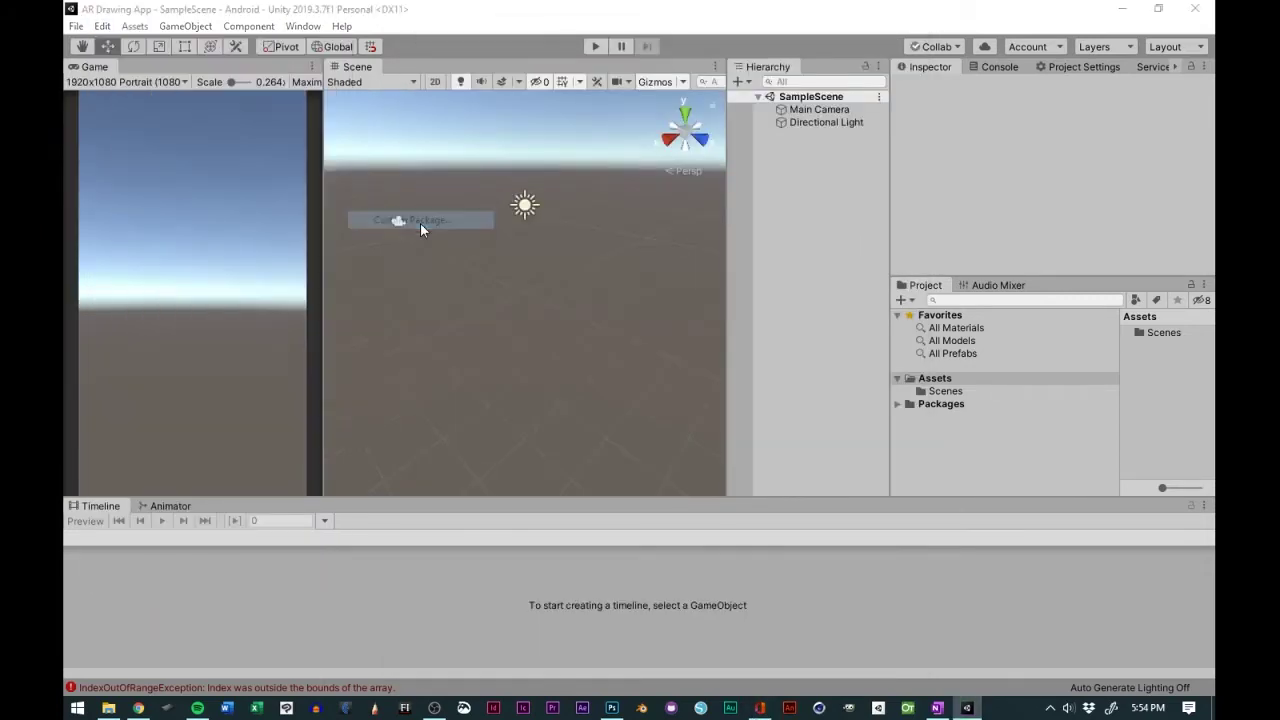
{"action": "double_click", "coordinate": [500, 130]}
{"action": "double_click", "coordinate": [250, 130]}
{"action": "double_click", "coordinate": [245, 135]}
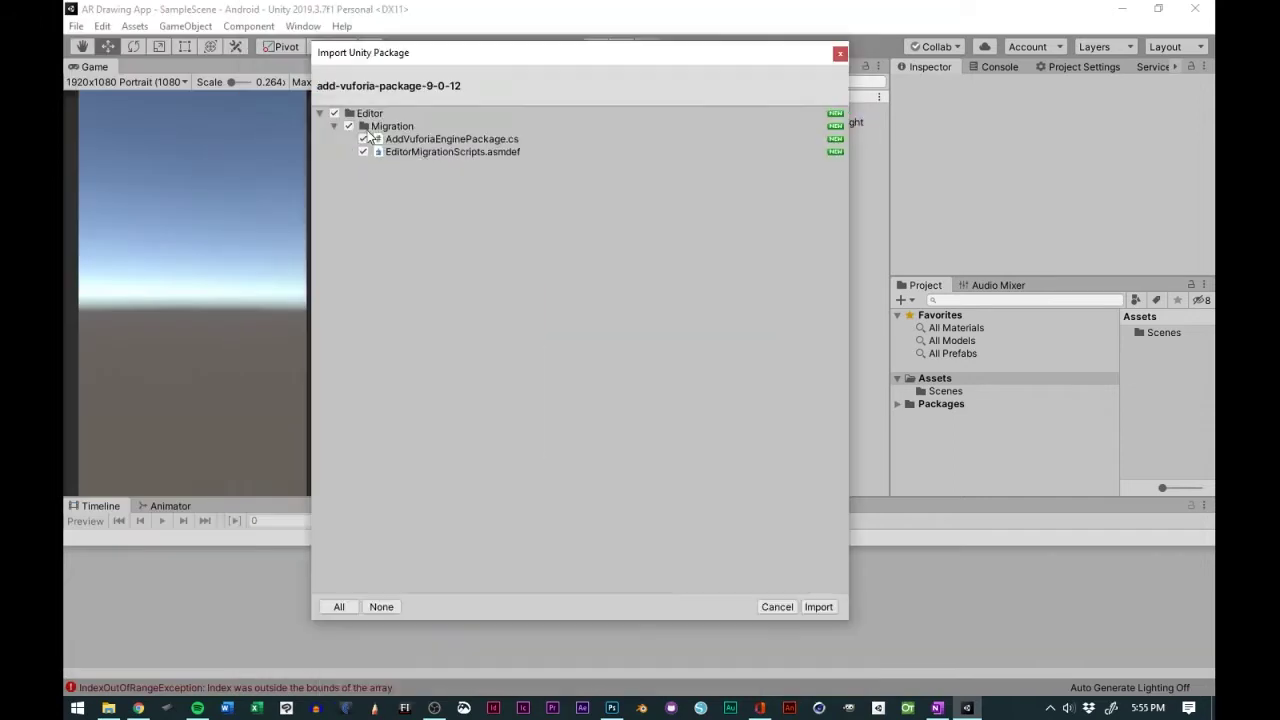
{"action": "left_click", "coordinate": [826, 608]}
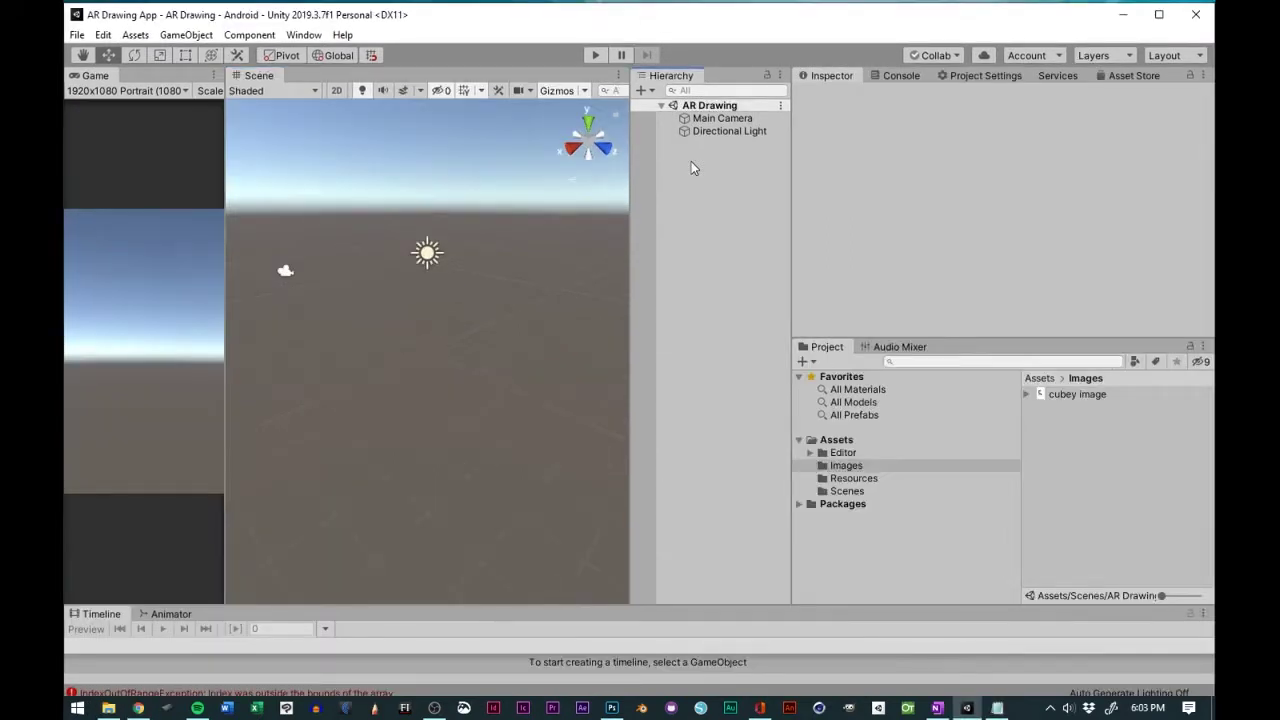
- Add a Vuforia Engine AR Camera to the AR Drawing scene and delete the Main Camera
{"action": "right_click", "coordinate": [691, 163]}
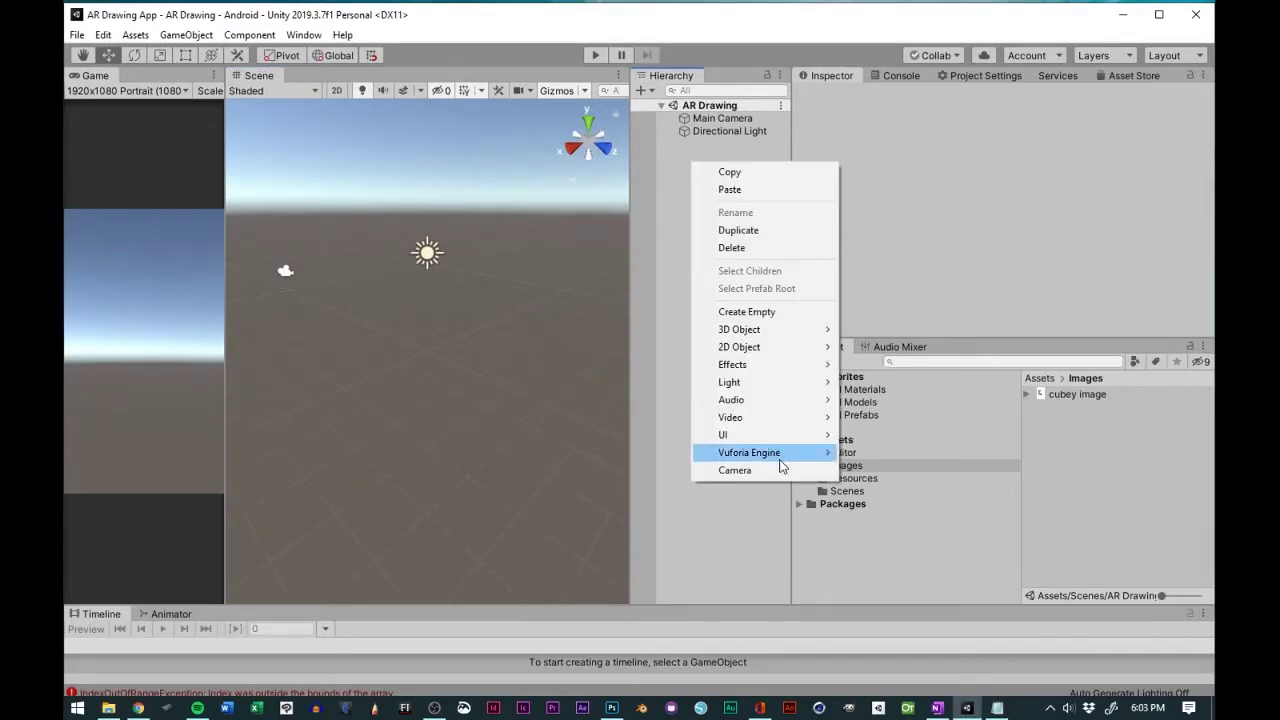
{"action": "mouse_move", "coordinate": [781, 465]}
{"action": "left_click", "coordinate": [881, 455]}
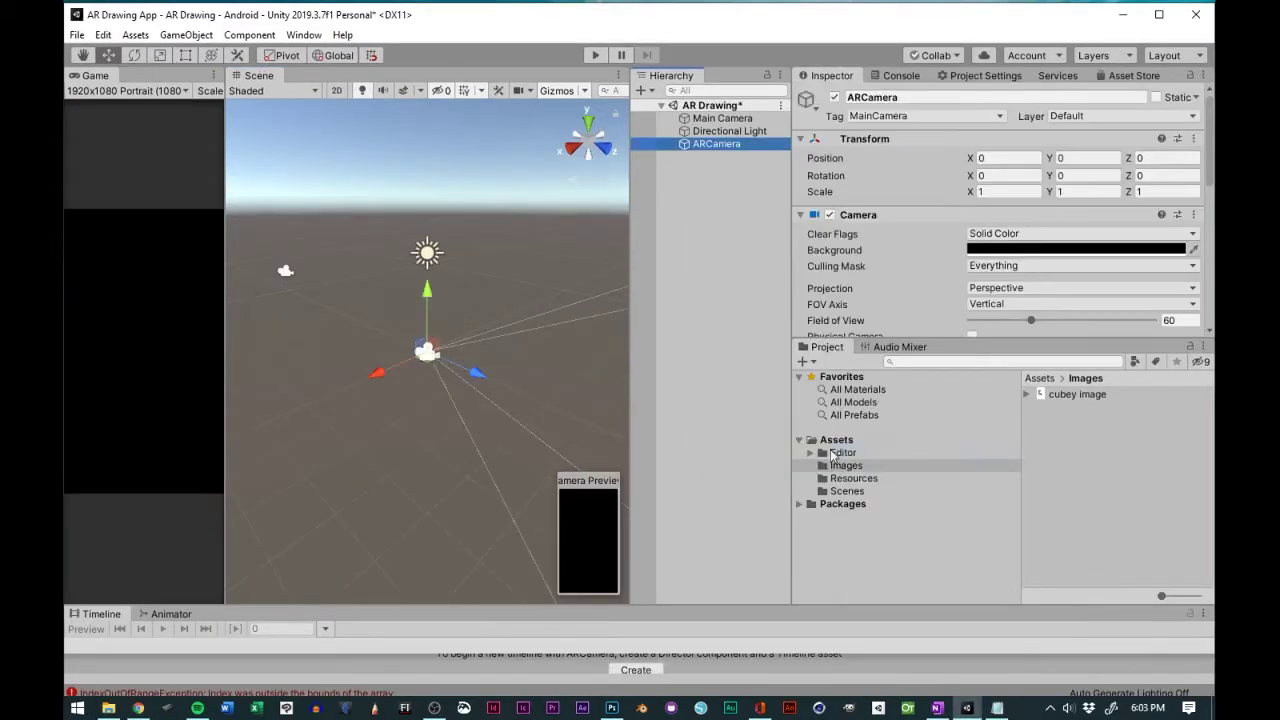
{"action": "left_click", "coordinate": [722, 118]}
{"action": "right_click", "coordinate": [725, 118]}
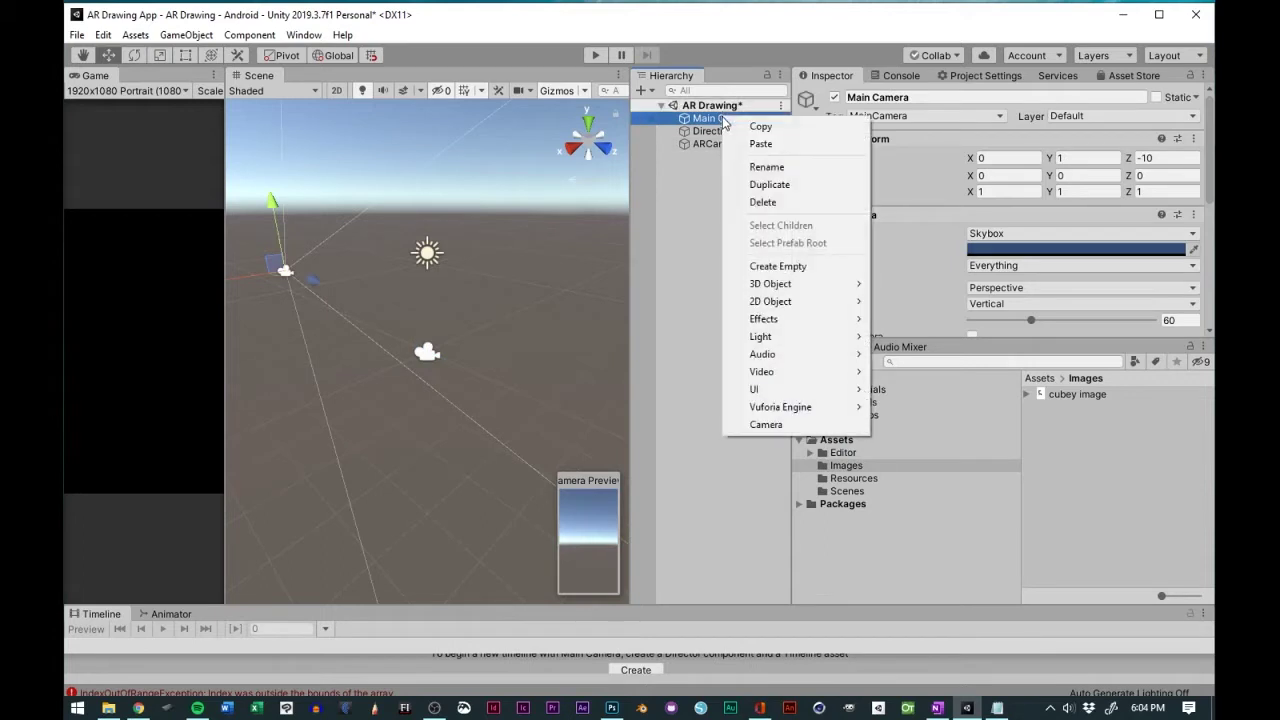
{"action": "left_click", "coordinate": [760, 202]}
- Add a Vuforia Engine Image Target to the scene
{"action": "right_click", "coordinate": [703, 163]}
{"action": "mouse_move", "coordinate": [808, 462]}
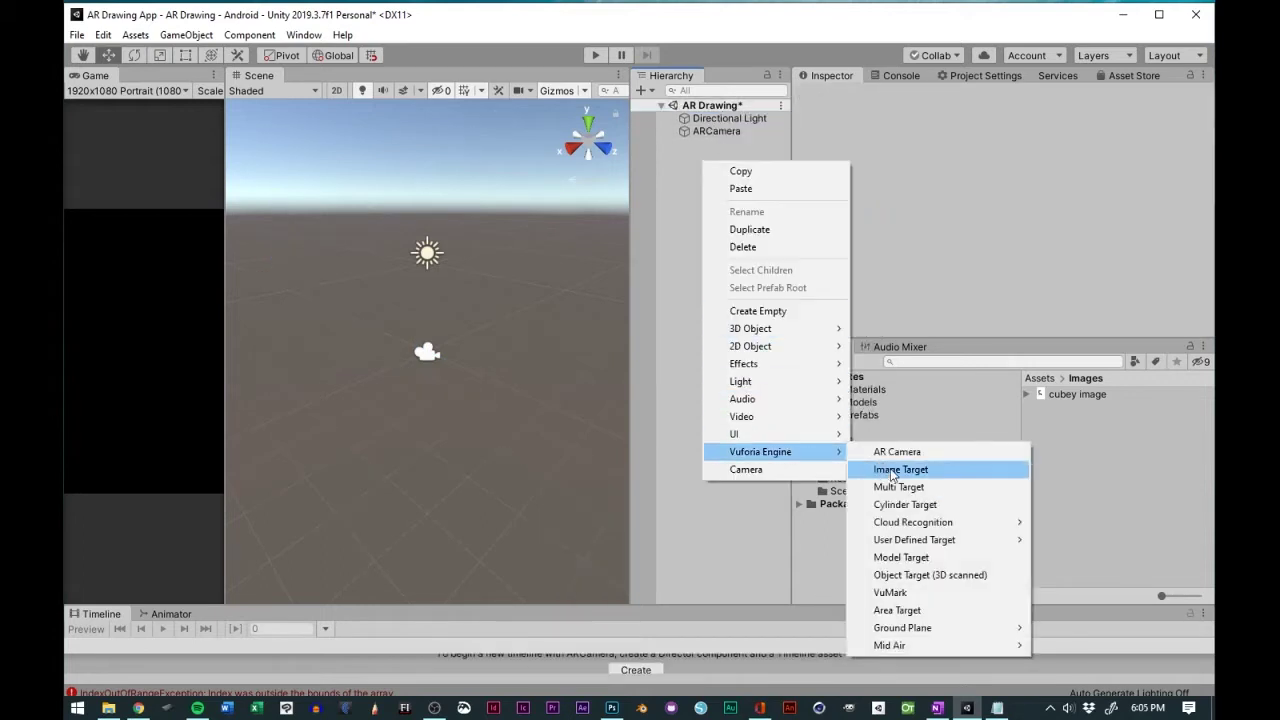
{"action": "left_click", "coordinate": [883, 470]}
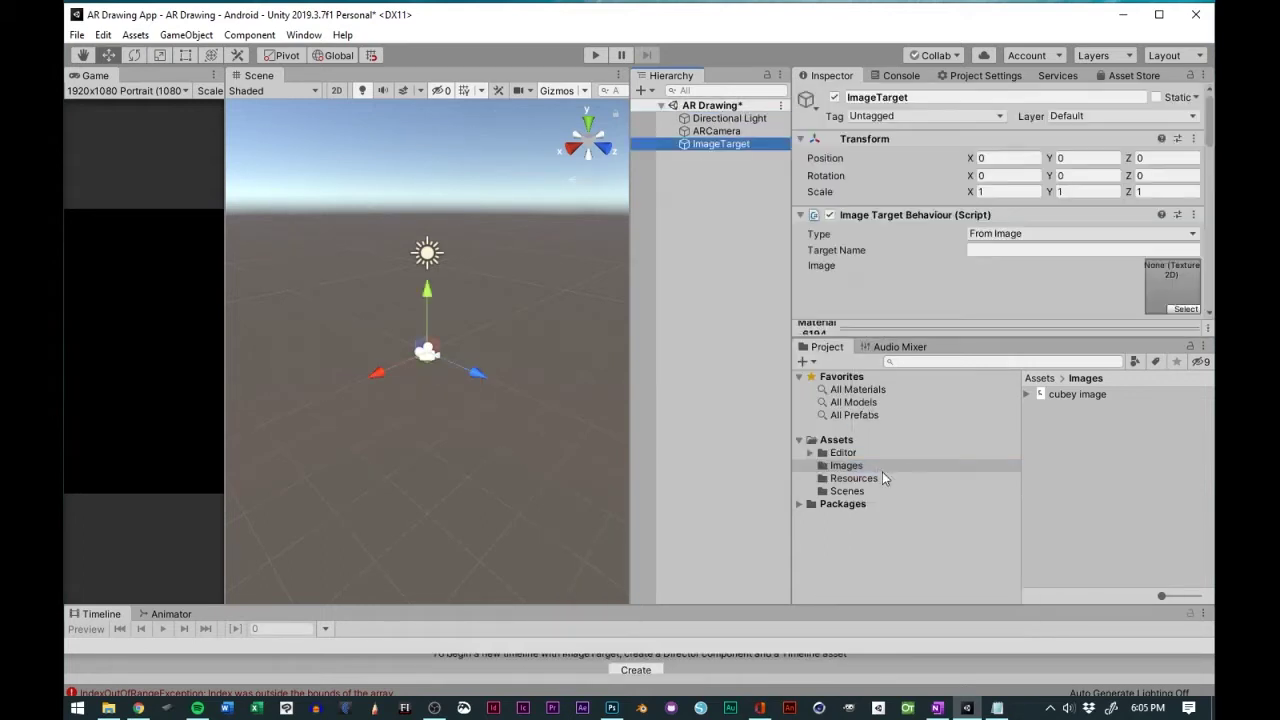
- Keep the image target's type as From Image and assign the cubey image texture to it
{"action": "left_click", "coordinate": [1010, 233]}
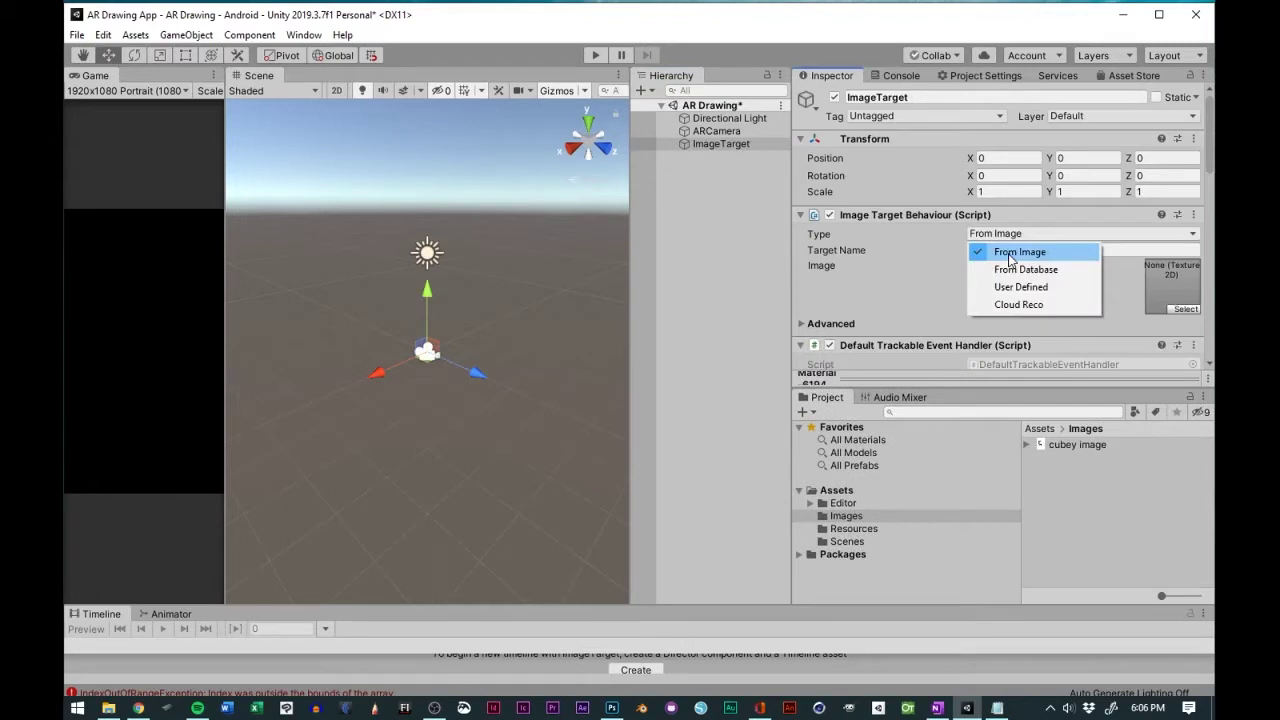
{"action": "left_click", "coordinate": [1012, 254]}
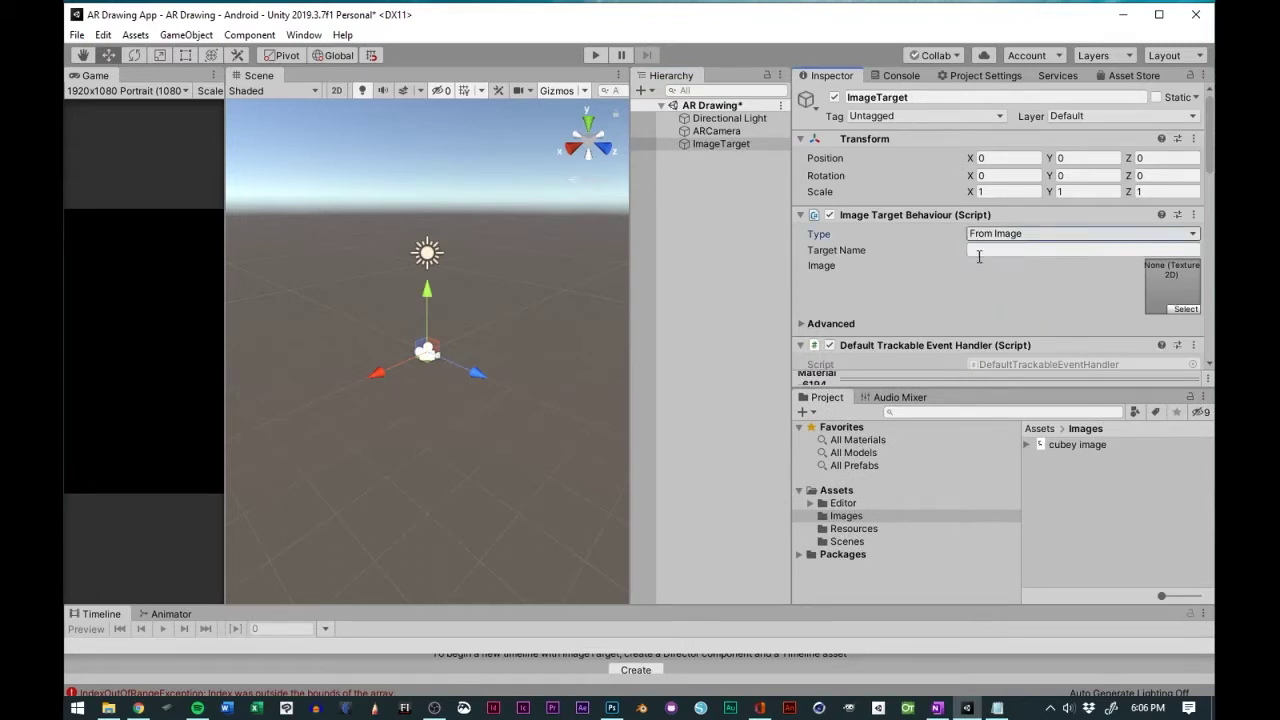
{"action": "left_click", "coordinate": [1182, 309]}
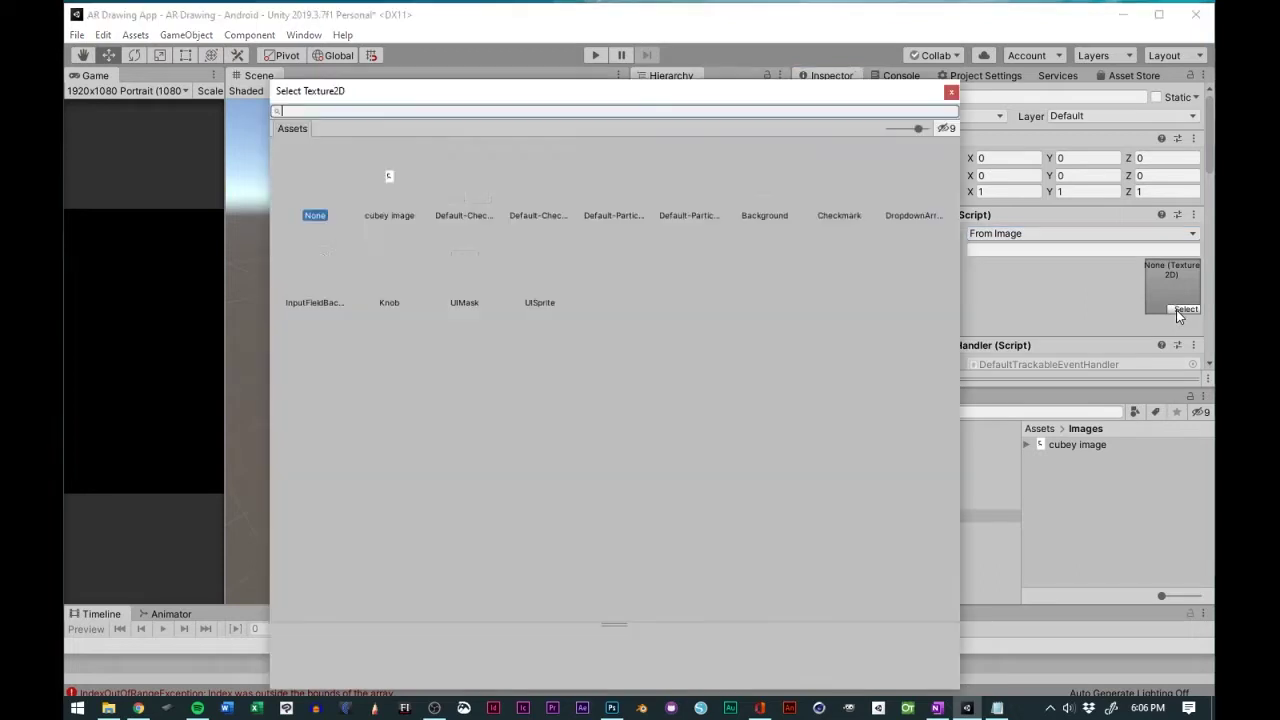
{"action": "left_click", "coordinate": [392, 192]}
{"action": "double_click", "coordinate": [392, 197]}
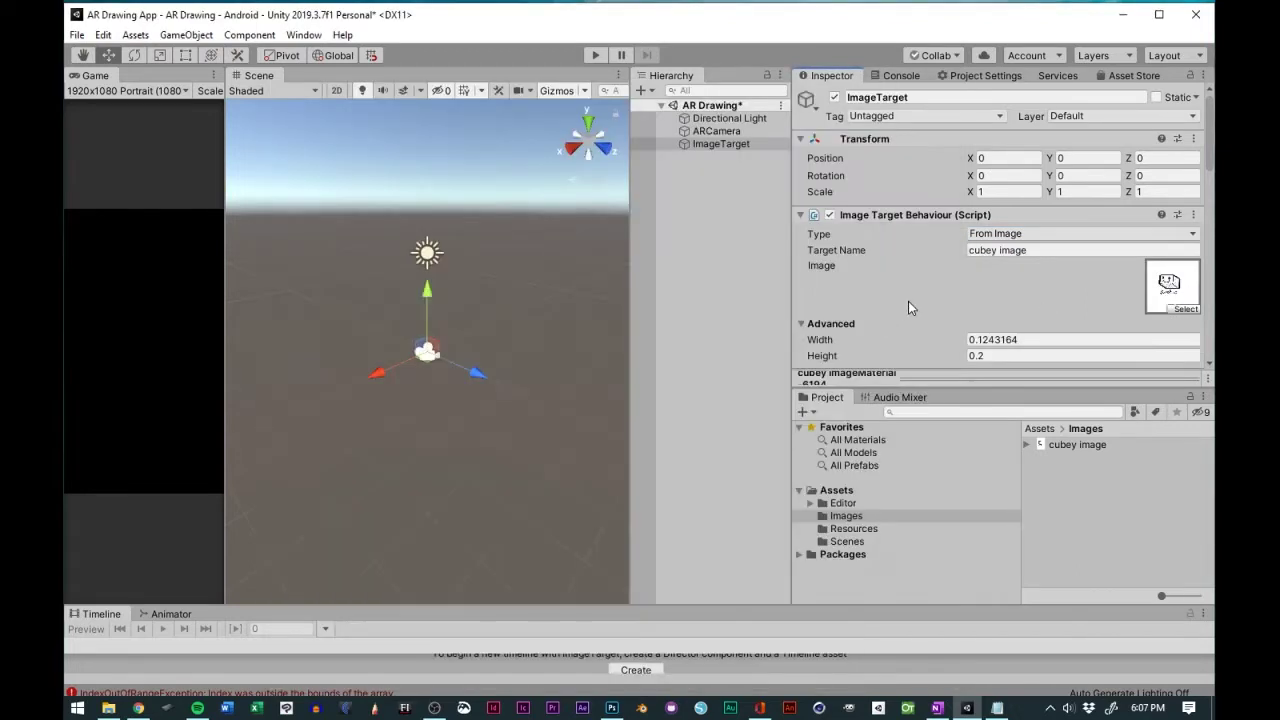
{"action": "scroll", "coordinate": [908, 301], "scroll_direction": "down", "scroll_amount": 4}
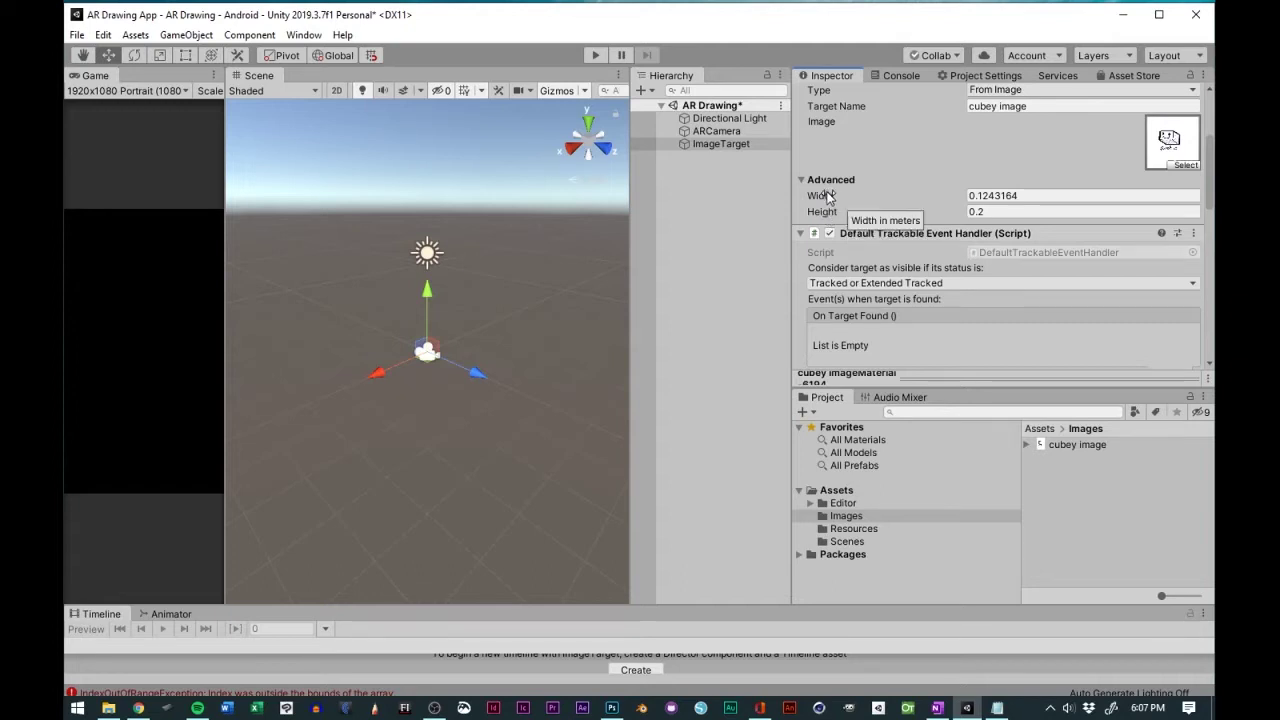
- Add a 3D cube as a child of the ImageTarget
{"action": "right_click", "coordinate": [724, 145]}
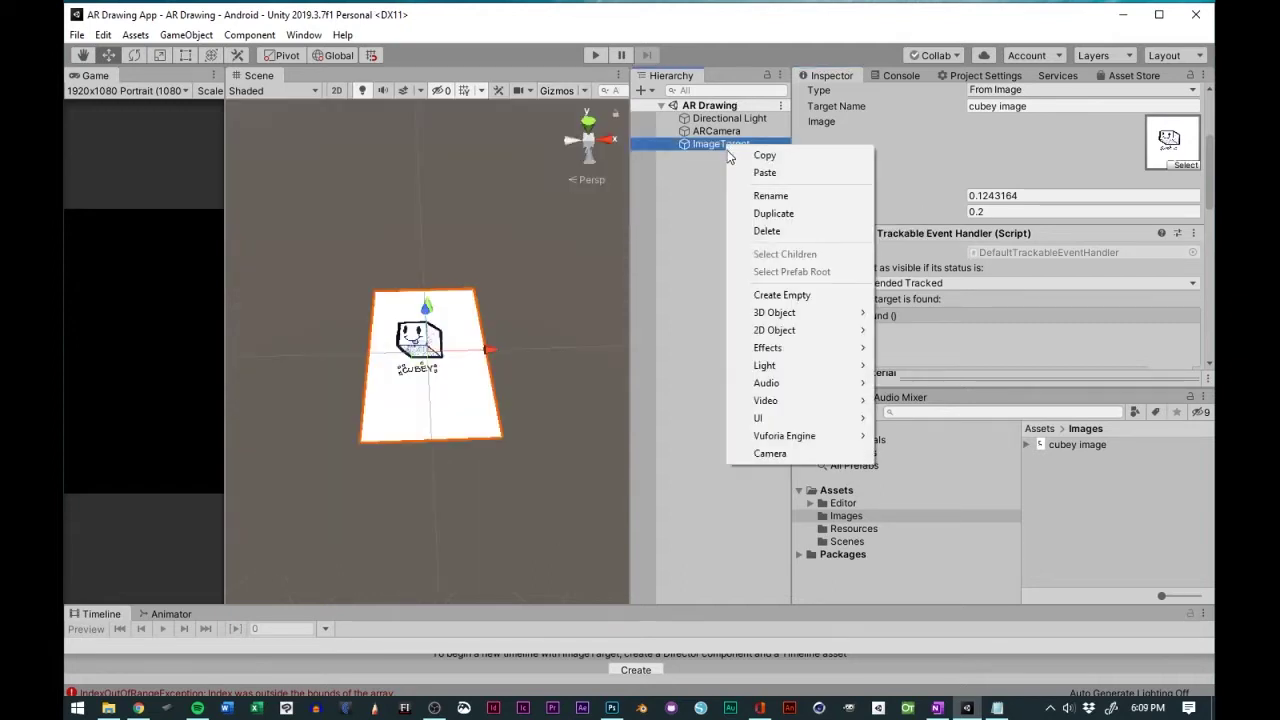
{"action": "mouse_move", "coordinate": [775, 316]}
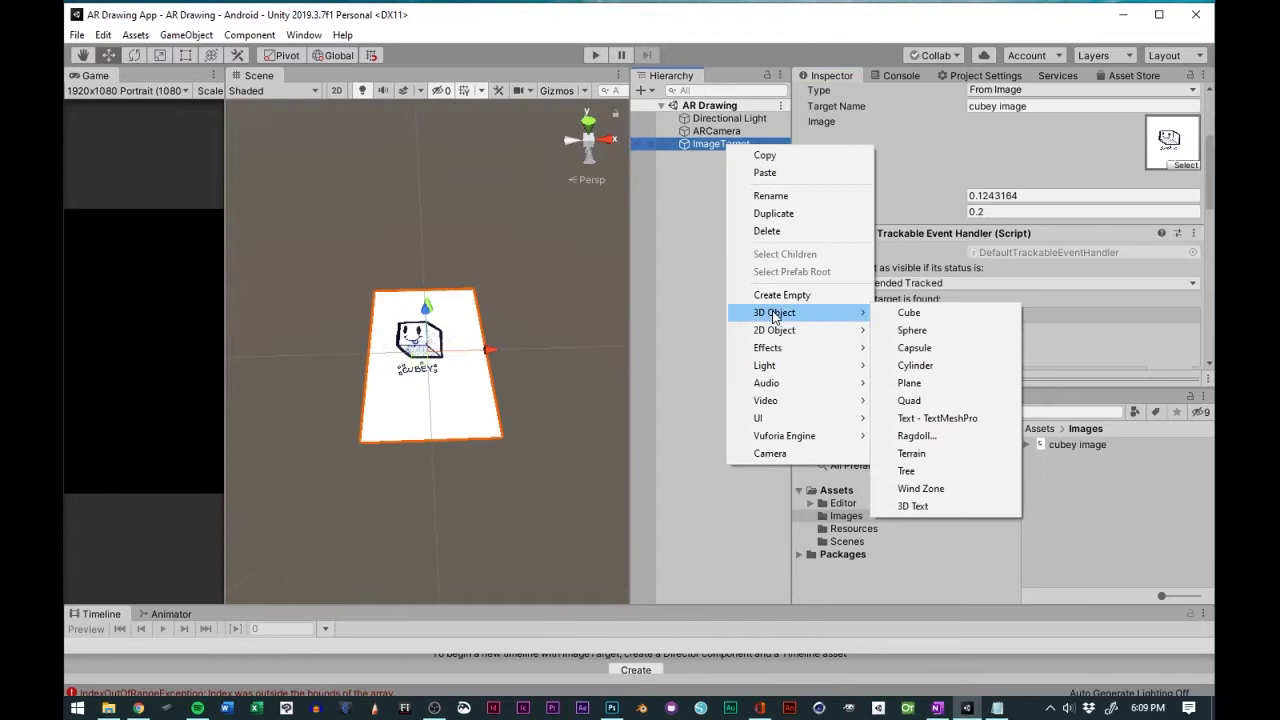
{"action": "left_click", "coordinate": [910, 313]}
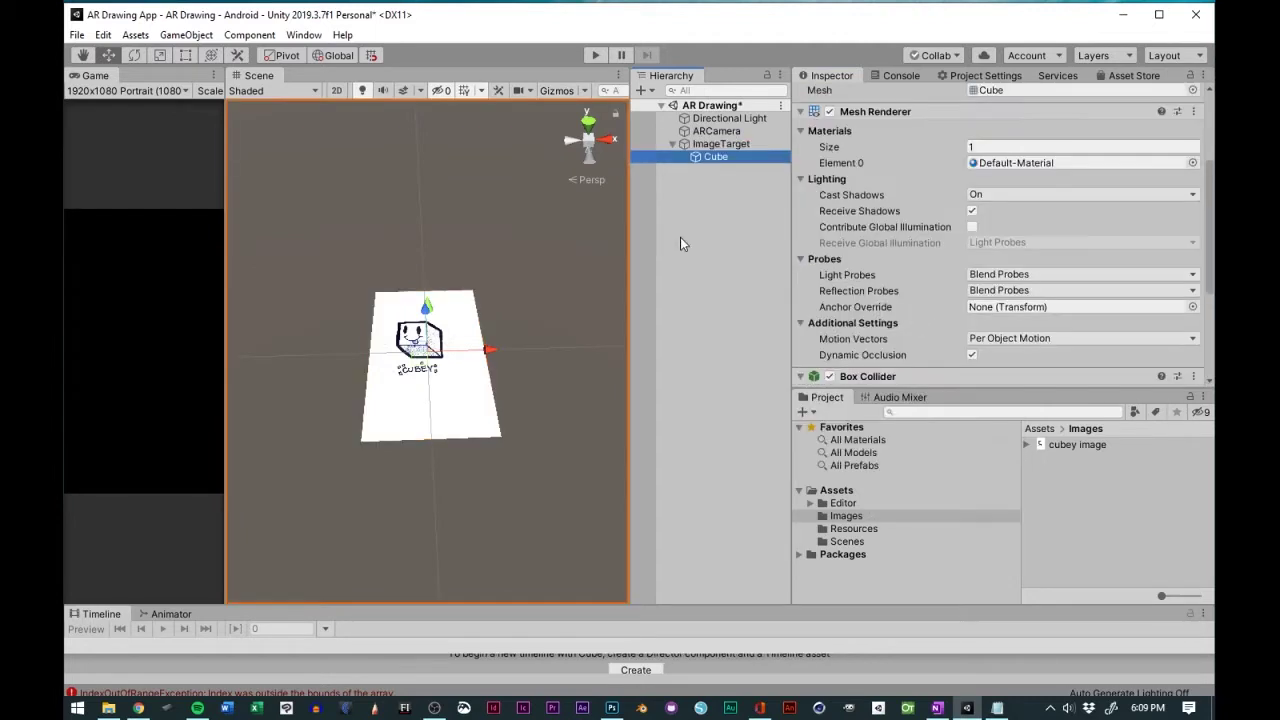
- Scale the cube uniformly down to about 0.08 and raise it to about Y 0.044 so it rests on the image target
{"action": "scroll", "coordinate": [455, 304], "scroll_direction": "down", "scroll_amount": 3}
{"action": "key", "text": "r"}
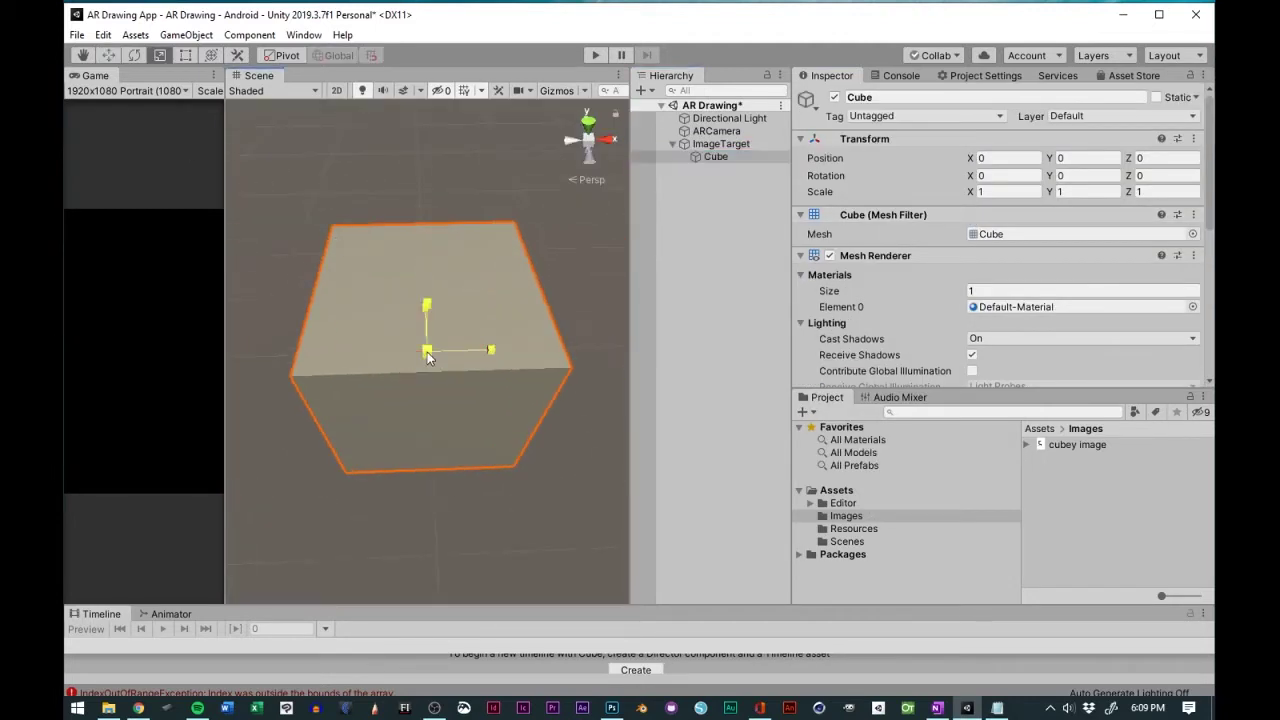
{"action": "left_click_drag", "start_coordinate": [420, 356], "coordinate": [450, 366]}
{"action": "scroll", "coordinate": [427, 360], "scroll_direction": "up", "scroll_amount": 2}
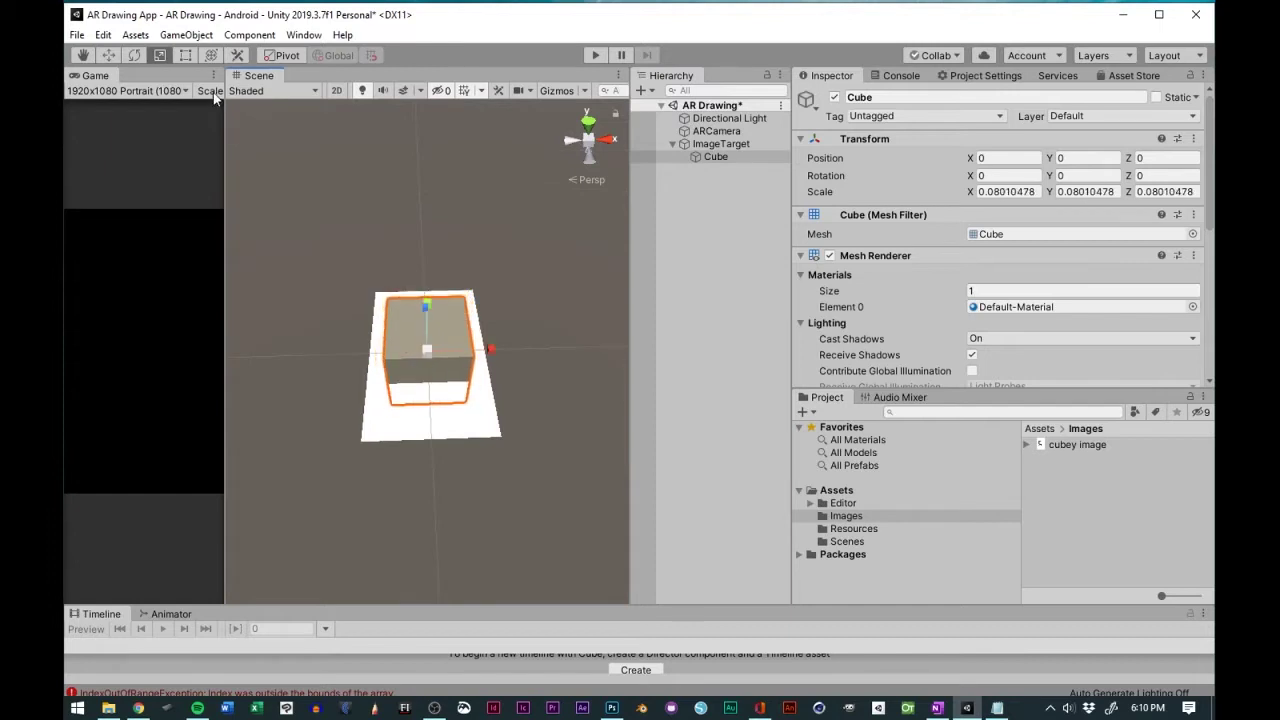
{"action": "left_click_drag", "start_coordinate": [416, 480], "coordinate": [418, 322], "text": "alt"}
{"action": "left_click_drag", "start_coordinate": [500, 284], "coordinate": [502, 318], "text": "alt"}
{"action": "key", "text": "w"}
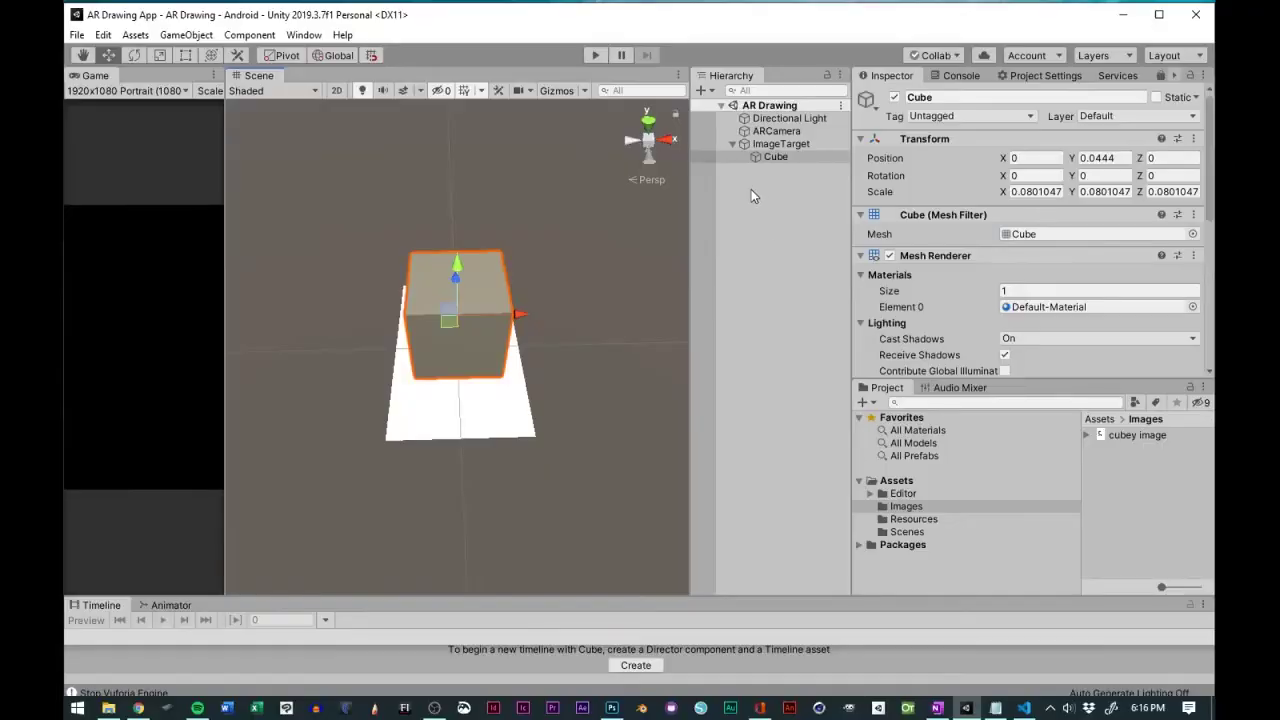
- Add a UI Canvas to the scene
{"action": "right_click", "coordinate": [751, 189]}
{"action": "mouse_move", "coordinate": [838, 465]}
{"action": "left_click", "coordinate": [937, 410]}
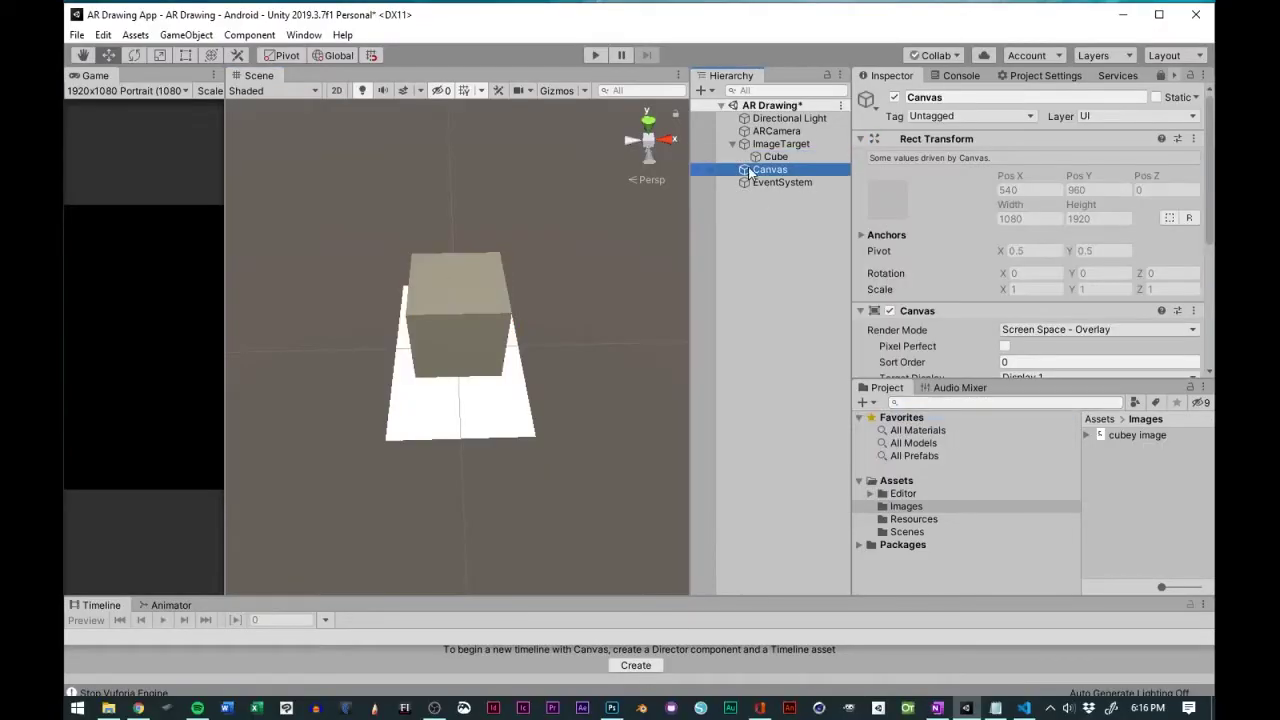
- Add a UI Panel inside the Canvas as a strip along its lower edge and anchor it with the bottom stretch preset
{"action": "right_click", "coordinate": [754, 160]}
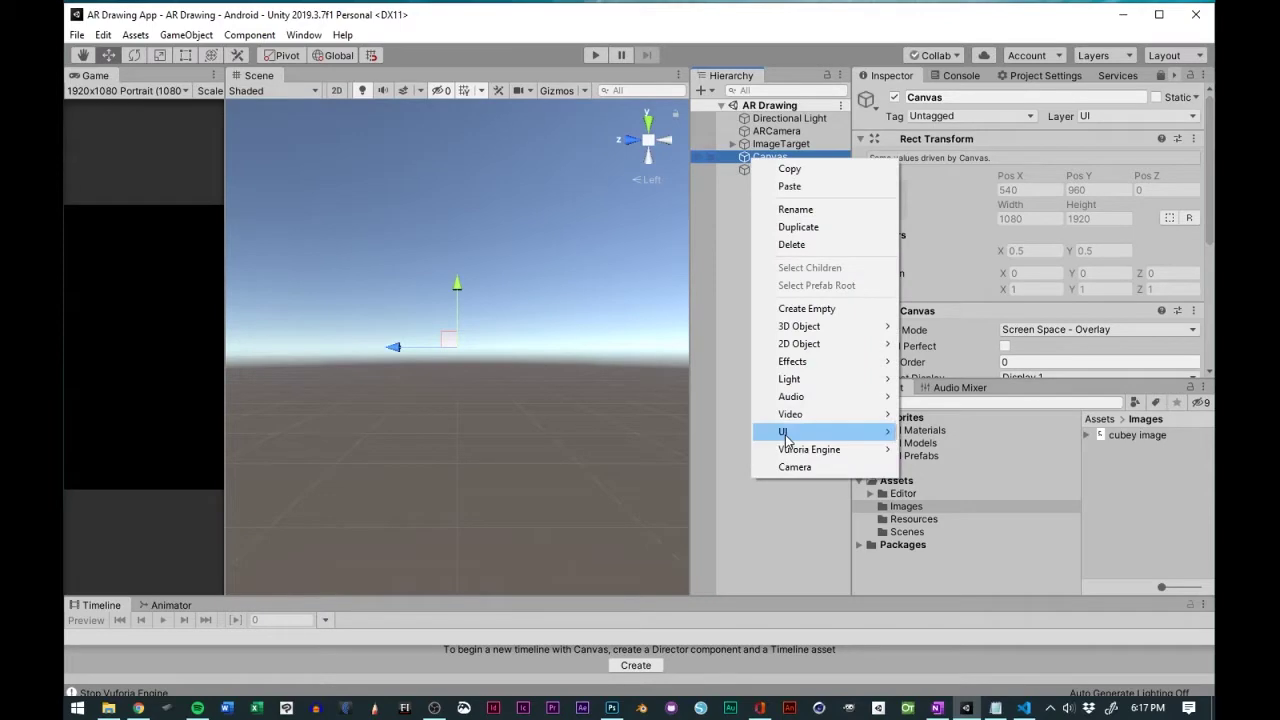
{"action": "mouse_move", "coordinate": [785, 435]}
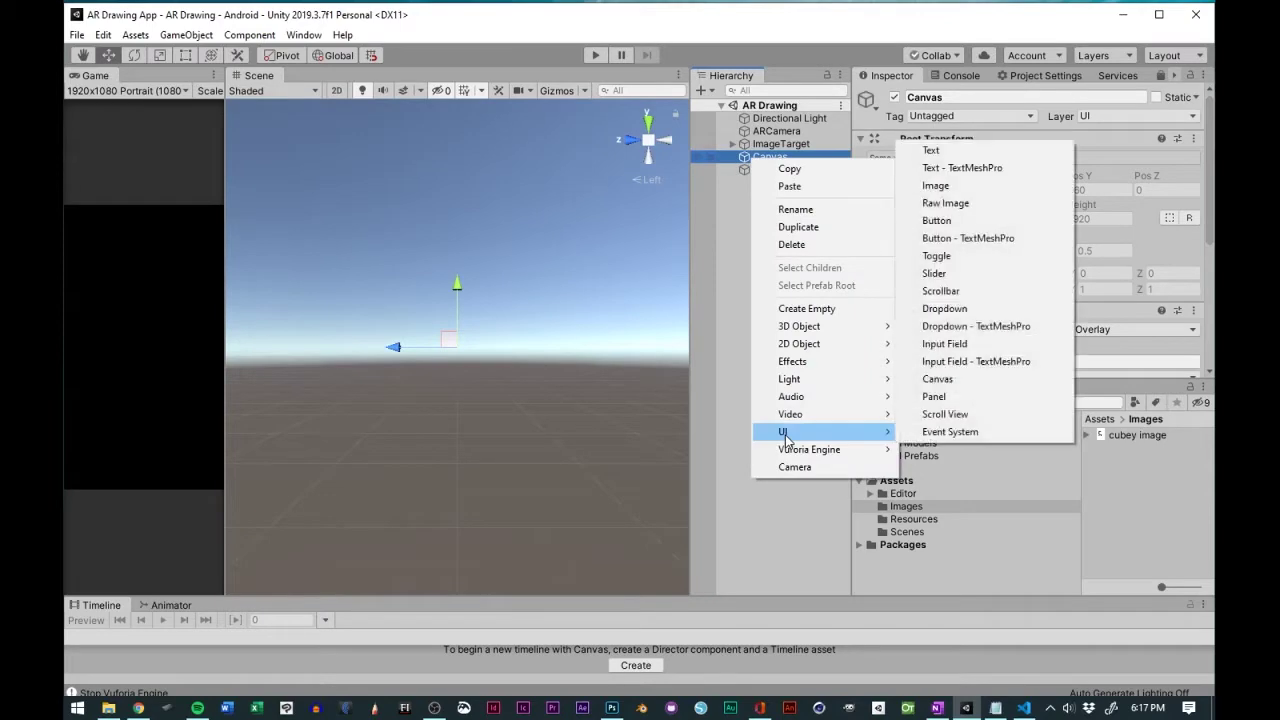
{"action": "left_click", "coordinate": [950, 398]}
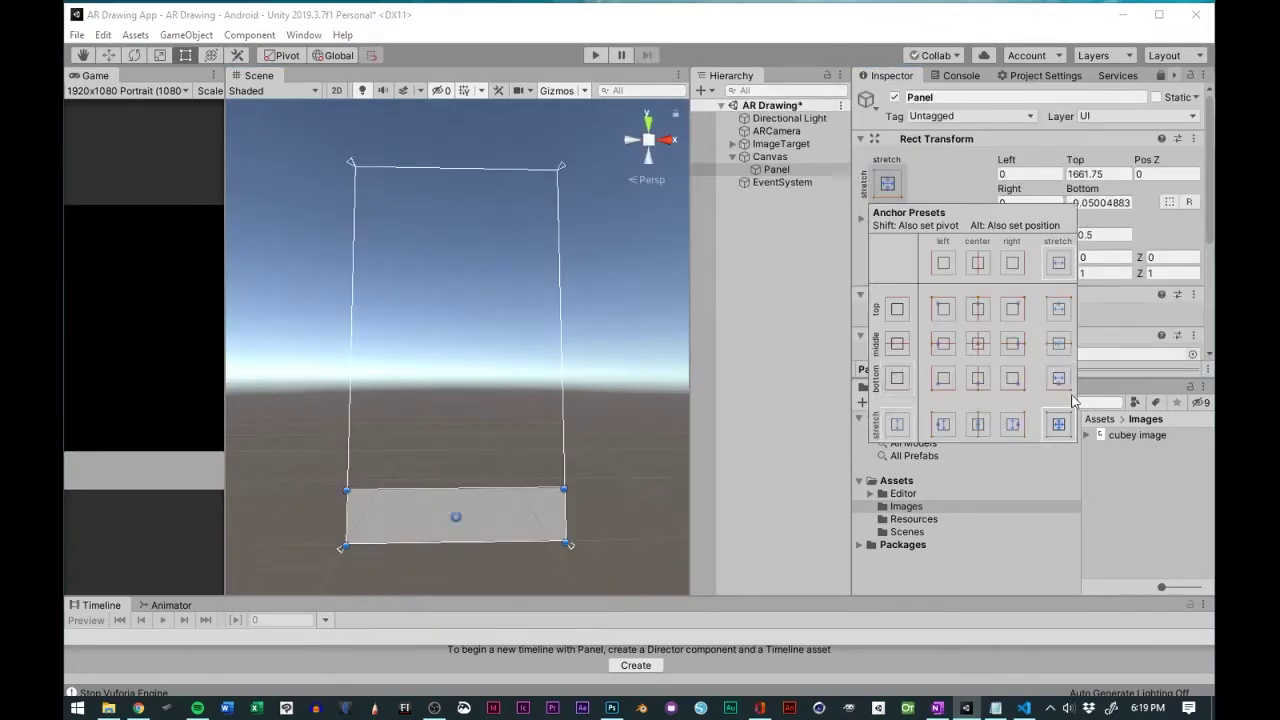
{"action": "left_click", "coordinate": [1058, 378], "text": "alt+shift"}
- Add a UI Slider inside the Panel, scale it to about 4.07 and place it at about X 142, Y -39
{"action": "right_click", "coordinate": [775, 177]}
{"action": "mouse_move", "coordinate": [757, 446]}
{"action": "left_click", "coordinate": [914, 303]}
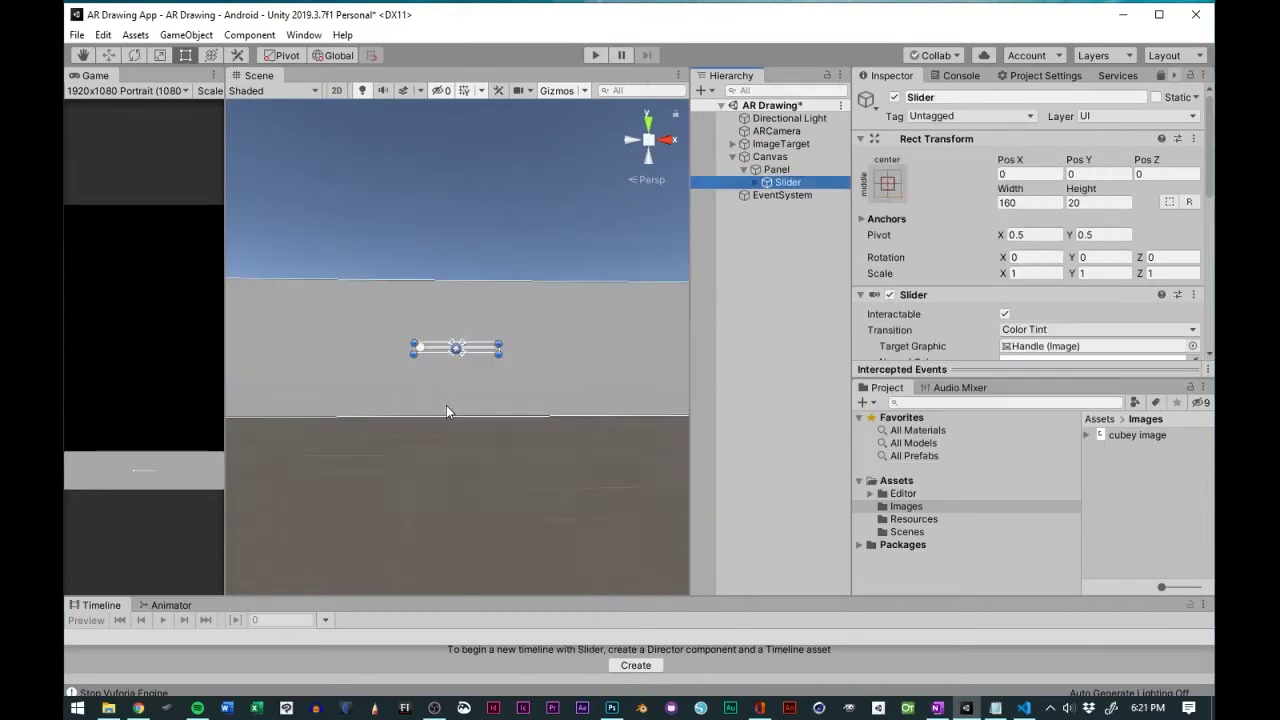
{"action": "left_click_drag", "start_coordinate": [459, 351], "coordinate": [506, 371]}
{"action": "key", "text": "w"}
- Try the middle center, right, left, top right and middle stretch anchor presets on the slider, and undo the last two changes
{"action": "left_click", "coordinate": [887, 184]}
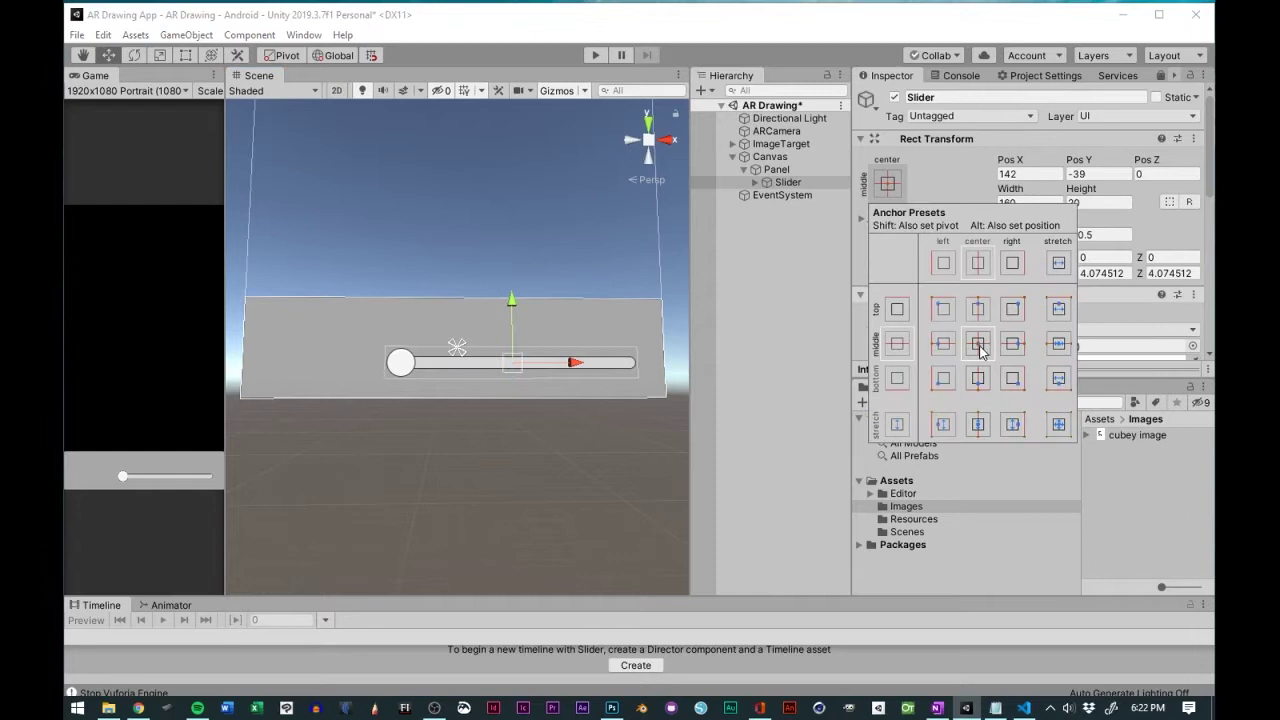
{"action": "left_click", "coordinate": [979, 347], "text": "alt+shift"}
{"action": "left_click", "coordinate": [1013, 347], "text": "alt+shift"}
{"action": "left_click", "coordinate": [943, 345], "text": "alt+shift"}
{"action": "left_click", "coordinate": [1012, 311], "text": "alt+shift"}
{"action": "left_click", "coordinate": [1058, 345], "text": "alt+shift"}
{"action": "key", "text": "ctrl+z"}
{"action": "key", "text": "ctrl+z"}
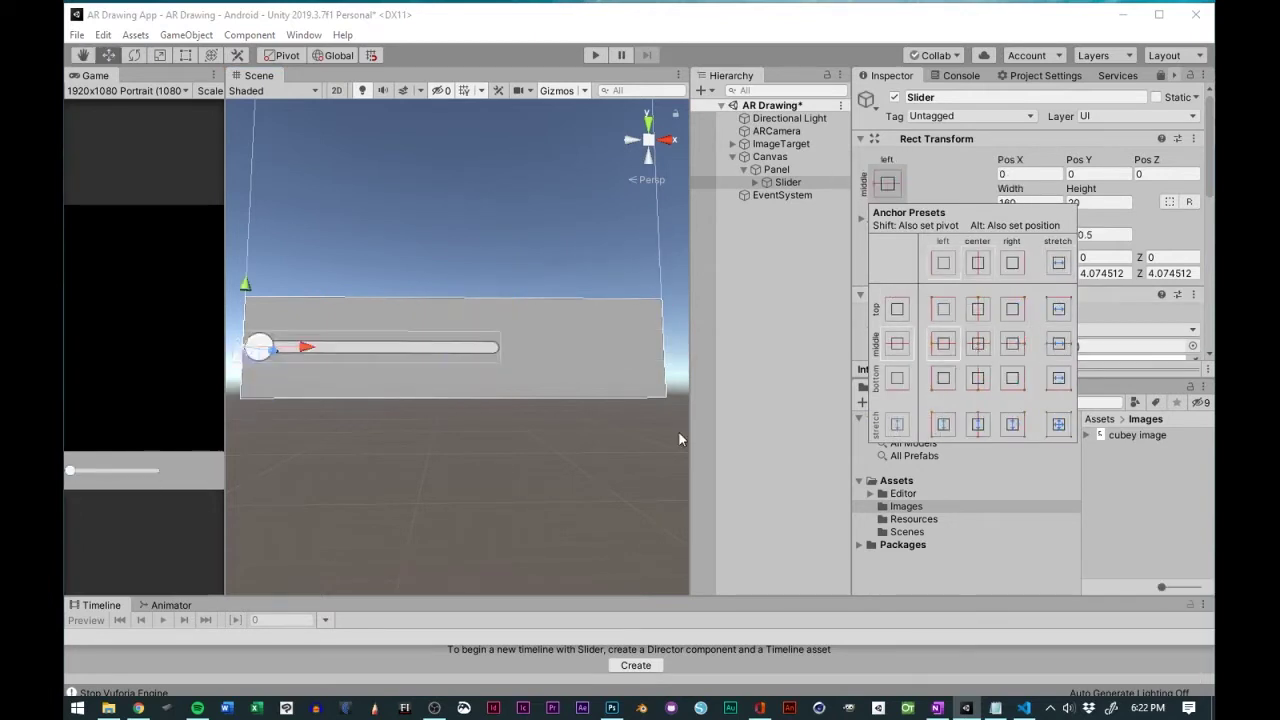
- Undo the last anchor preset change on the slider and rename it ScaleSlider
{"action": "key", "text": "ctrl+z"}
{"action": "double_click", "coordinate": [781, 183]}
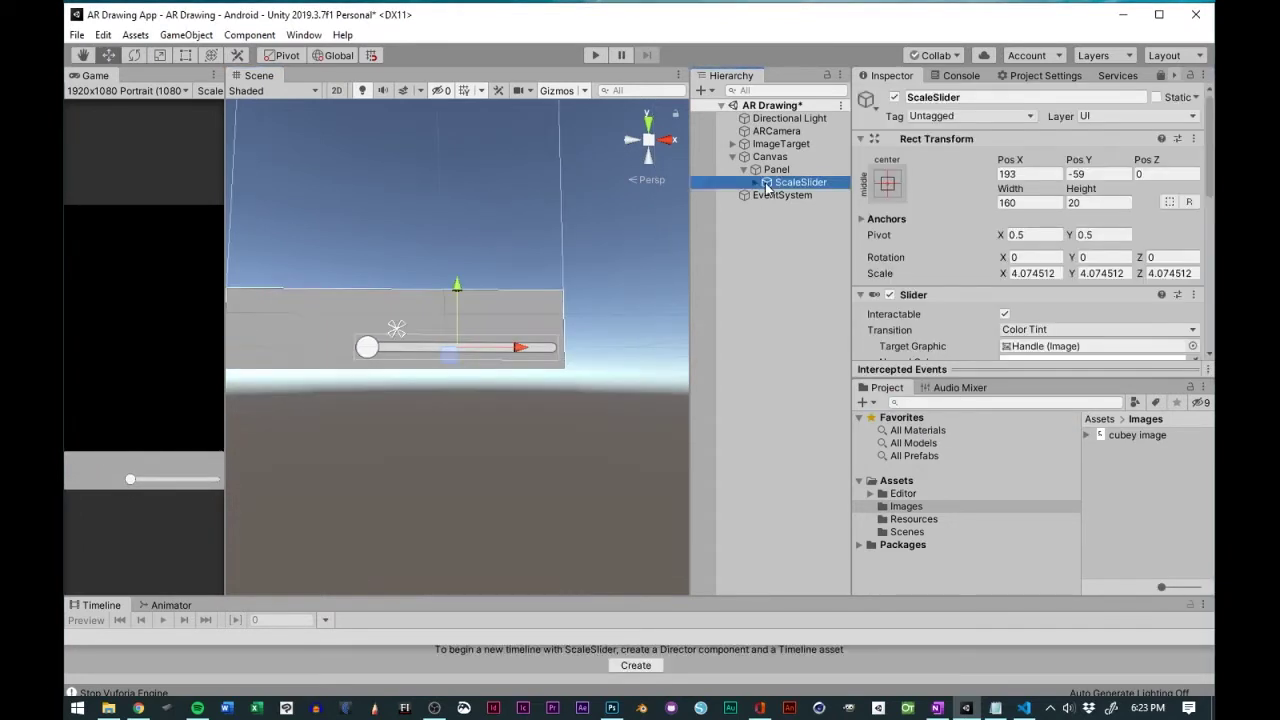
- Duplicate ScaleSlider, name the copy RotationSlider, and move the original up to about Y 44
{"action": "right_click", "coordinate": [780, 182]}
{"action": "left_click", "coordinate": [814, 252]}
{"action": "left_click", "coordinate": [794, 197]}
{"action": "type", "text": "RotationSlider"}
{"action": "left_click", "coordinate": [797, 291]}
{"action": "left_click", "coordinate": [786, 196]}
{"action": "left_click", "coordinate": [775, 184]}
{"action": "left_click_drag", "start_coordinate": [456, 285], "coordinate": [456, 253]}
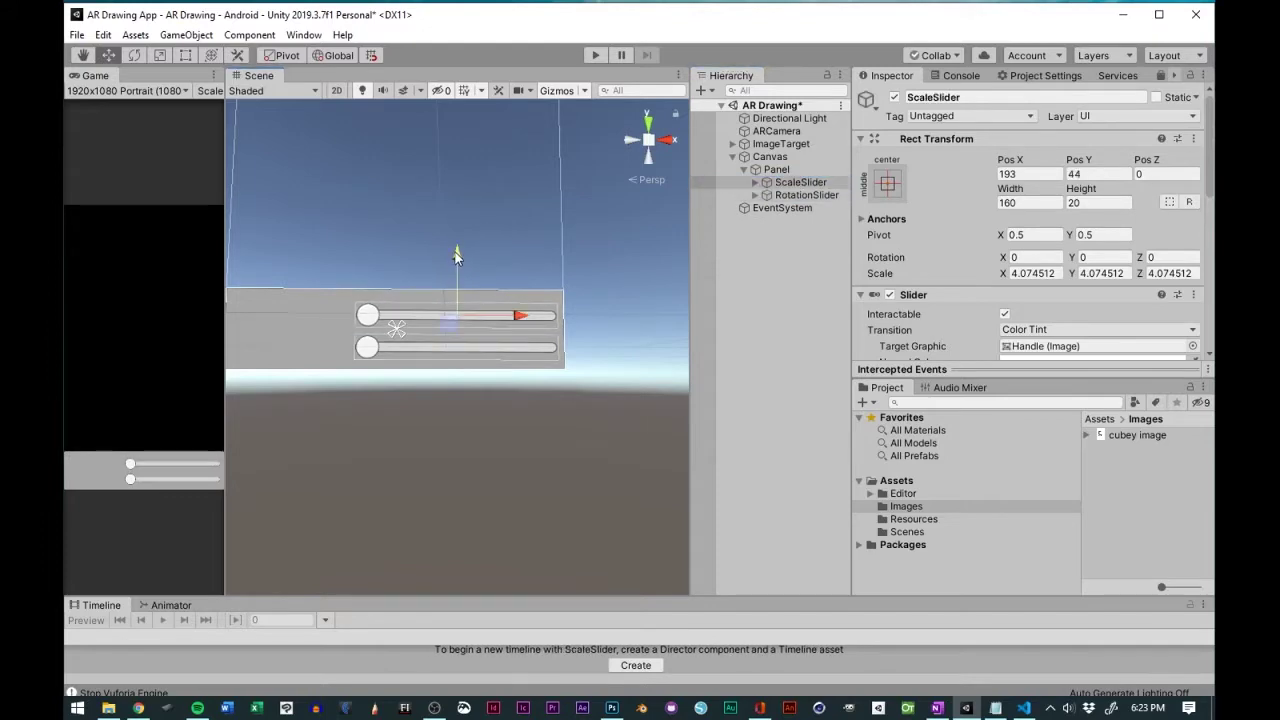
- Add a UI Text child to ScaleSlider and align its text right and vertically centred
{"action": "right_click", "coordinate": [755, 183]}
{"action": "mouse_move", "coordinate": [760, 451]}
{"action": "left_click", "coordinate": [966, 177]}
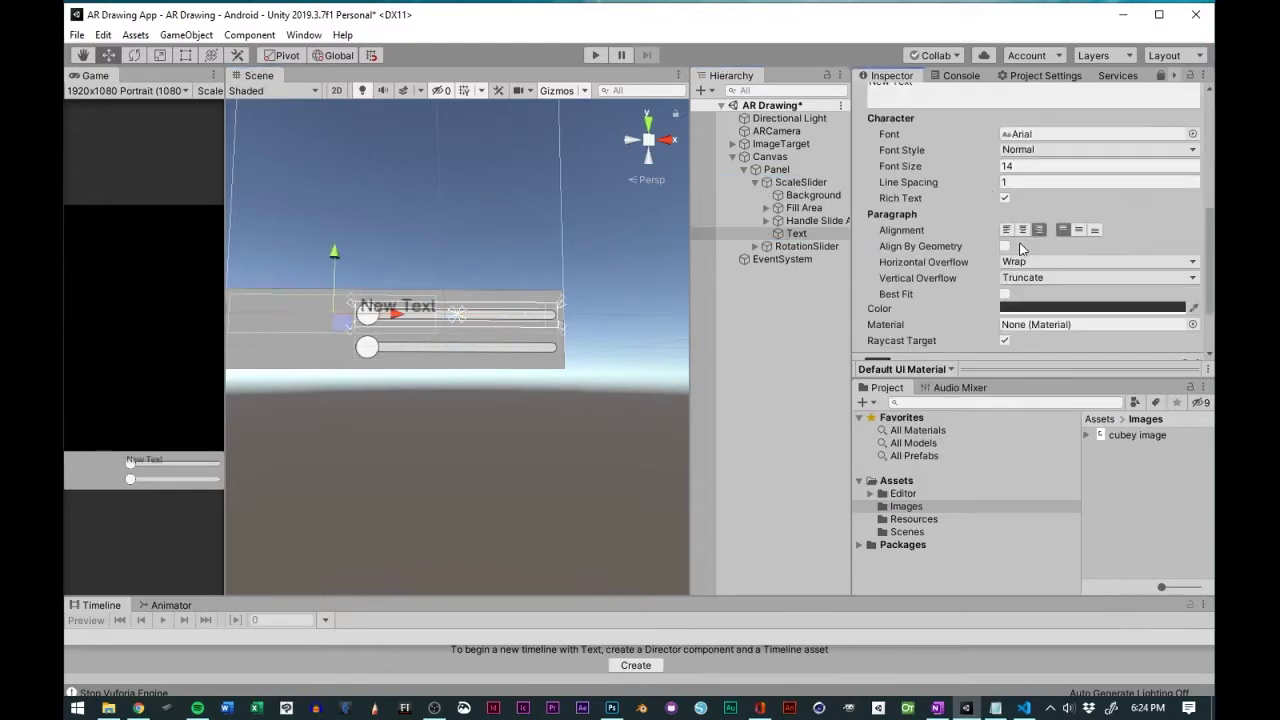
{"action": "left_click", "coordinate": [1079, 230]}
- Give RotationSlider a copy of the Scale label at Pos Y 0 with the text Rotate, and save the scene
{"action": "left_click", "coordinate": [83, 55]}
{"action": "left_click_drag", "start_coordinate": [400, 250], "coordinate": [482, 279]}
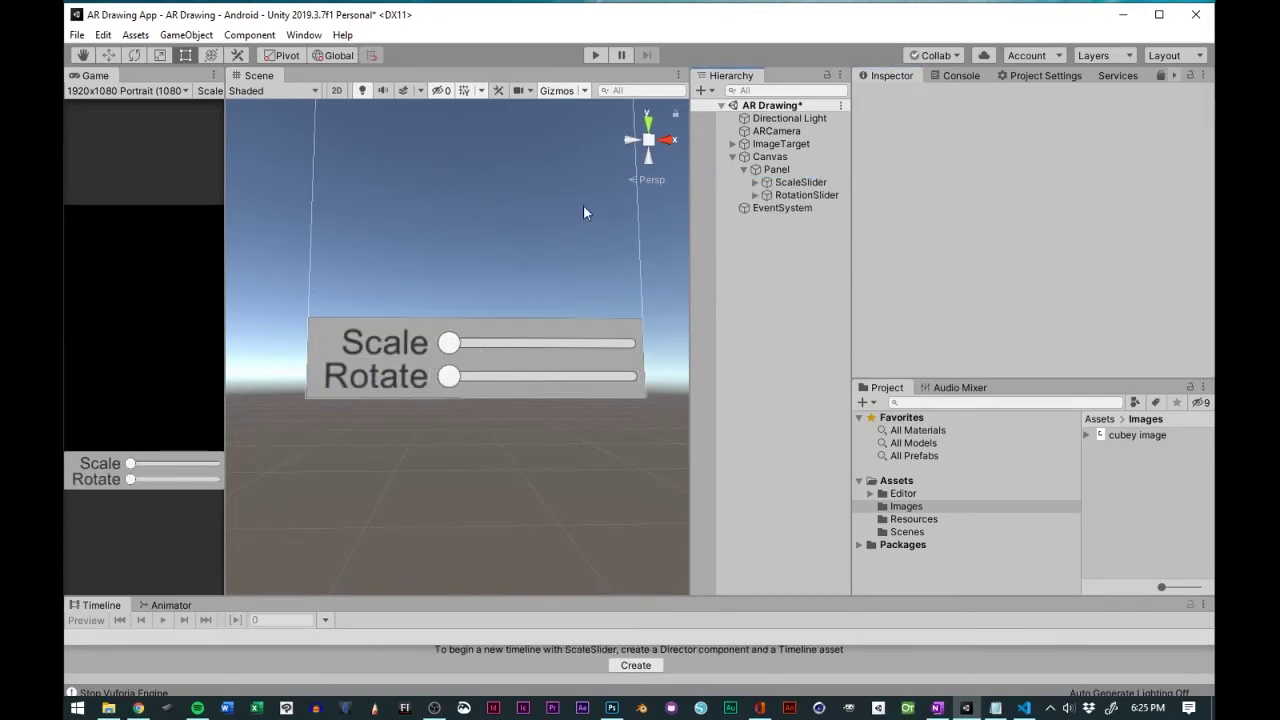
{"action": "left_click", "coordinate": [386, 278]}
{"action": "key", "text": "ctrl+s"}
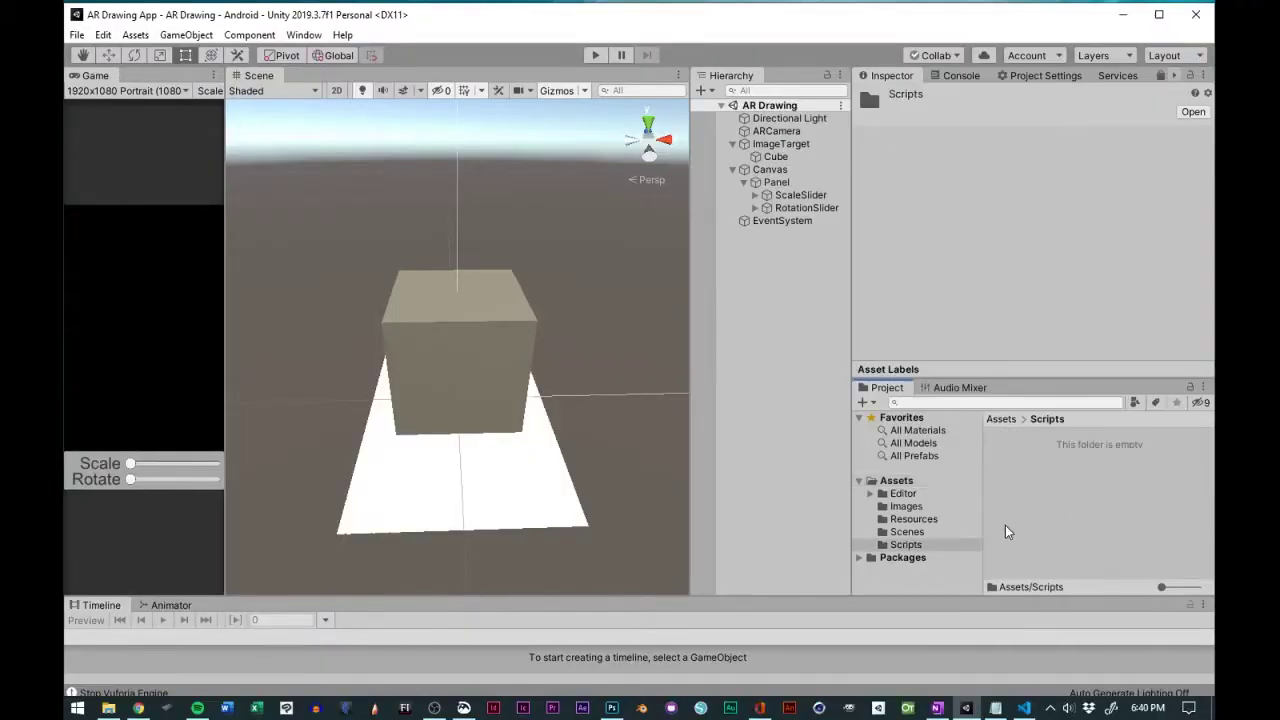
- Create a C# script named ScaleSlider in a Scripts folder under Assets
{"action": "right_click", "coordinate": [1000, 515]}
{"action": "left_click", "coordinate": [829, 124]}
{"action": "type", "text": "ScaleSlider"}
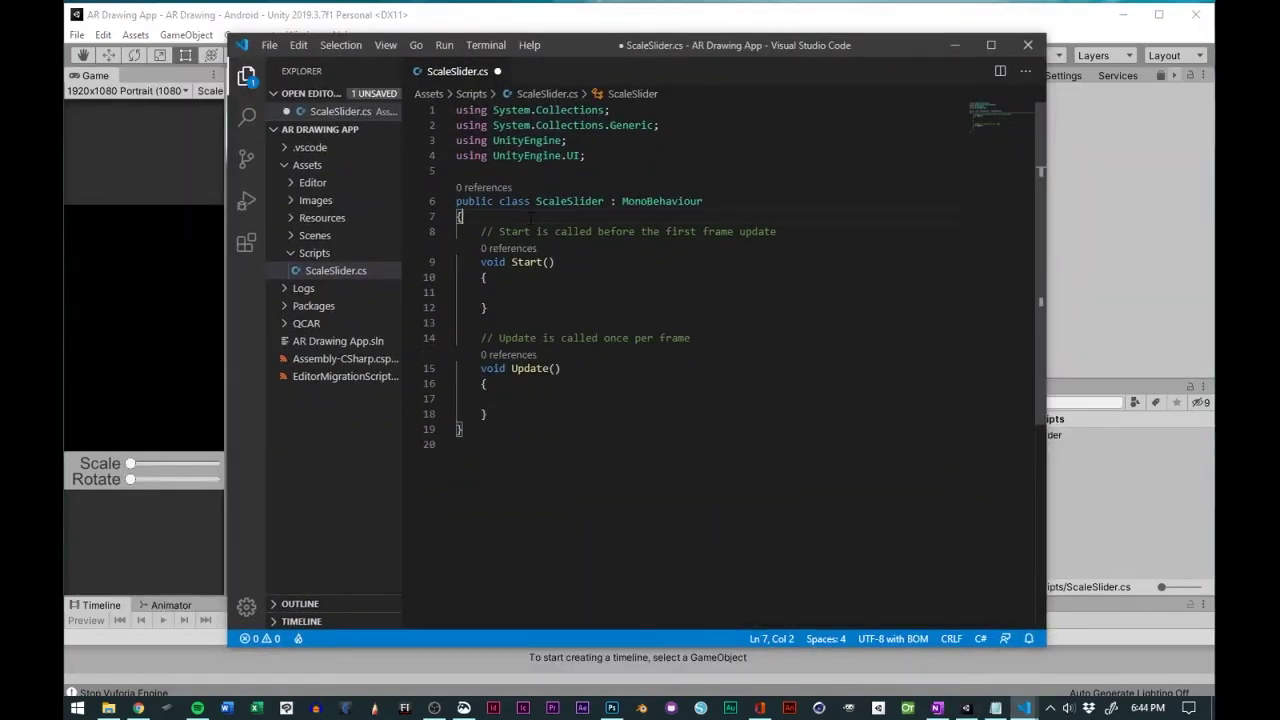
- In ScaleSlider.cs, import UnityEngine.UI and declare a public Slider variable named sliderScale
{"action": "key", "text": "Return"}
{"action": "key", "text": "Return"}
{"action": "key", "text": "Return"}
{"action": "left_click", "coordinate": [513, 244]}
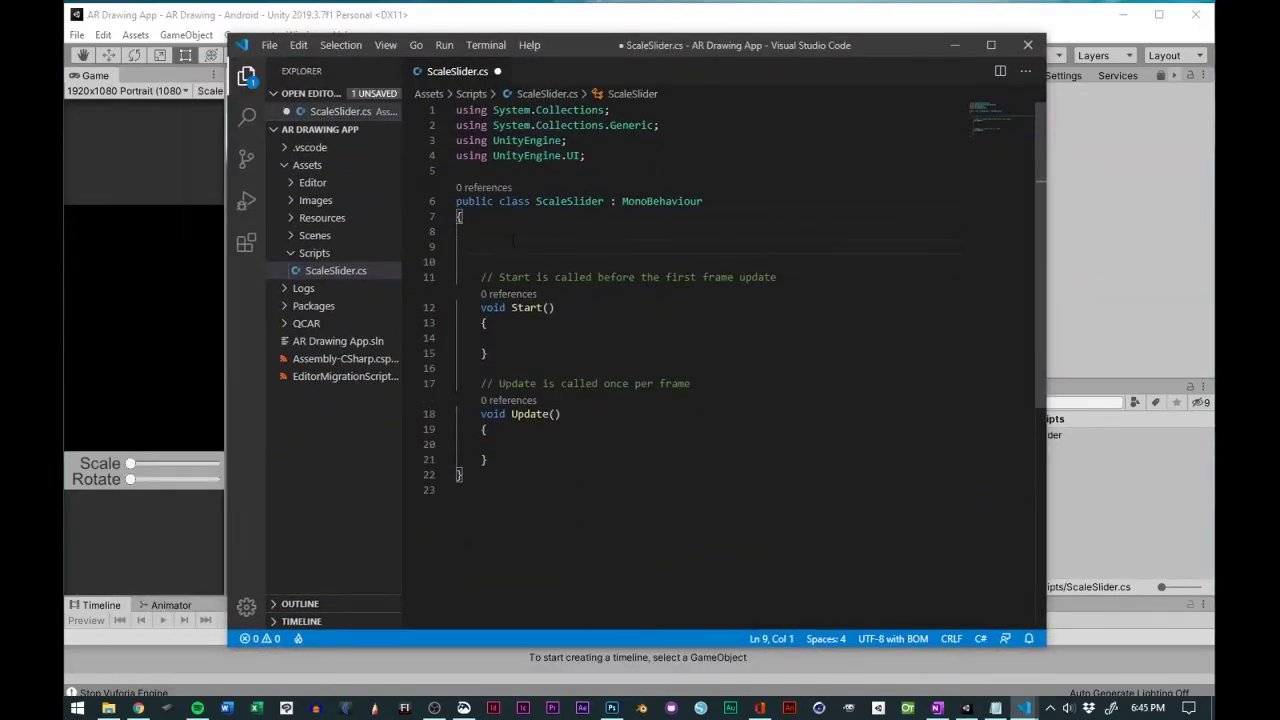
{"action": "type", "text": "public Slider s"}
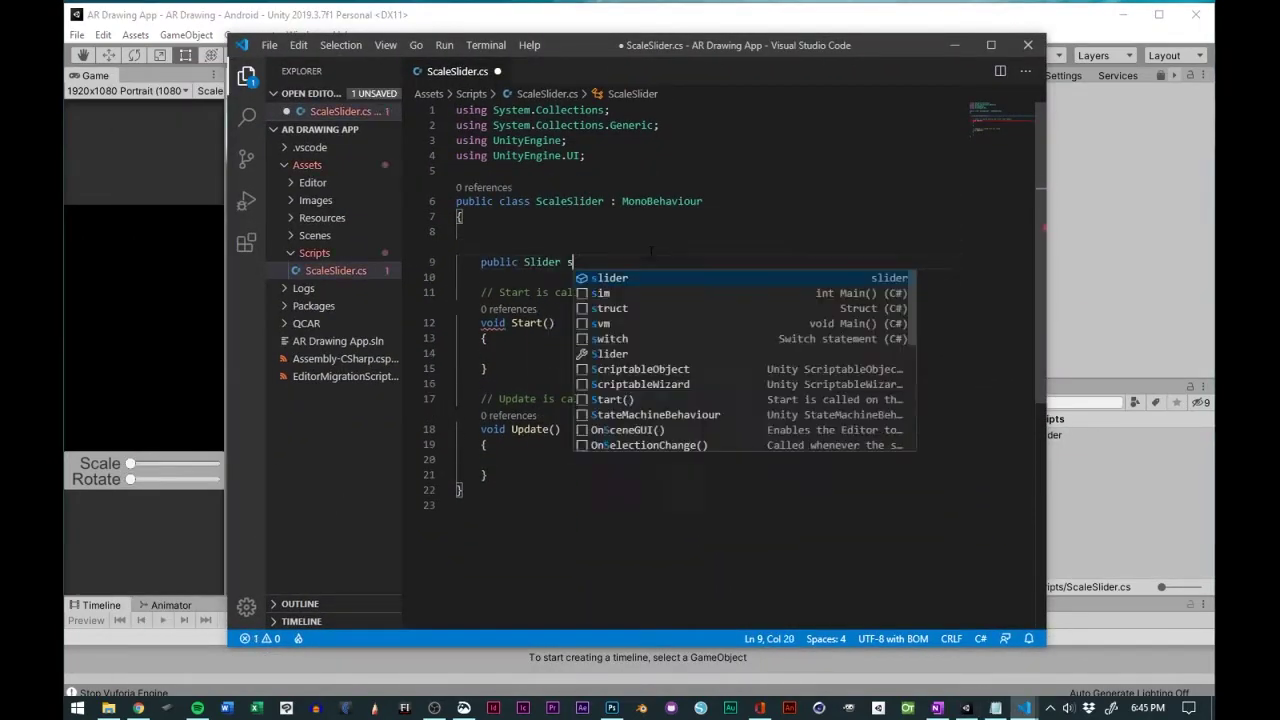
{"action": "type", "text": "liderScale"}
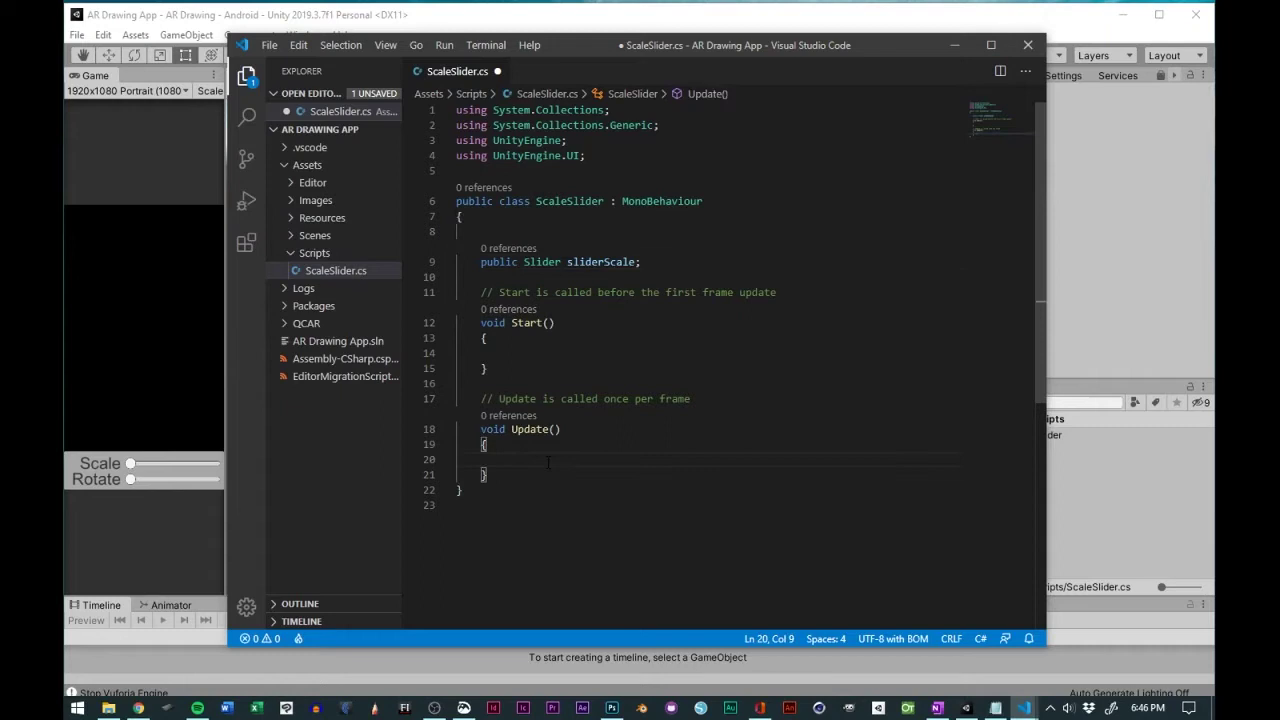
{"action": "type", "text": "transform.localScale = new Vector3 "}
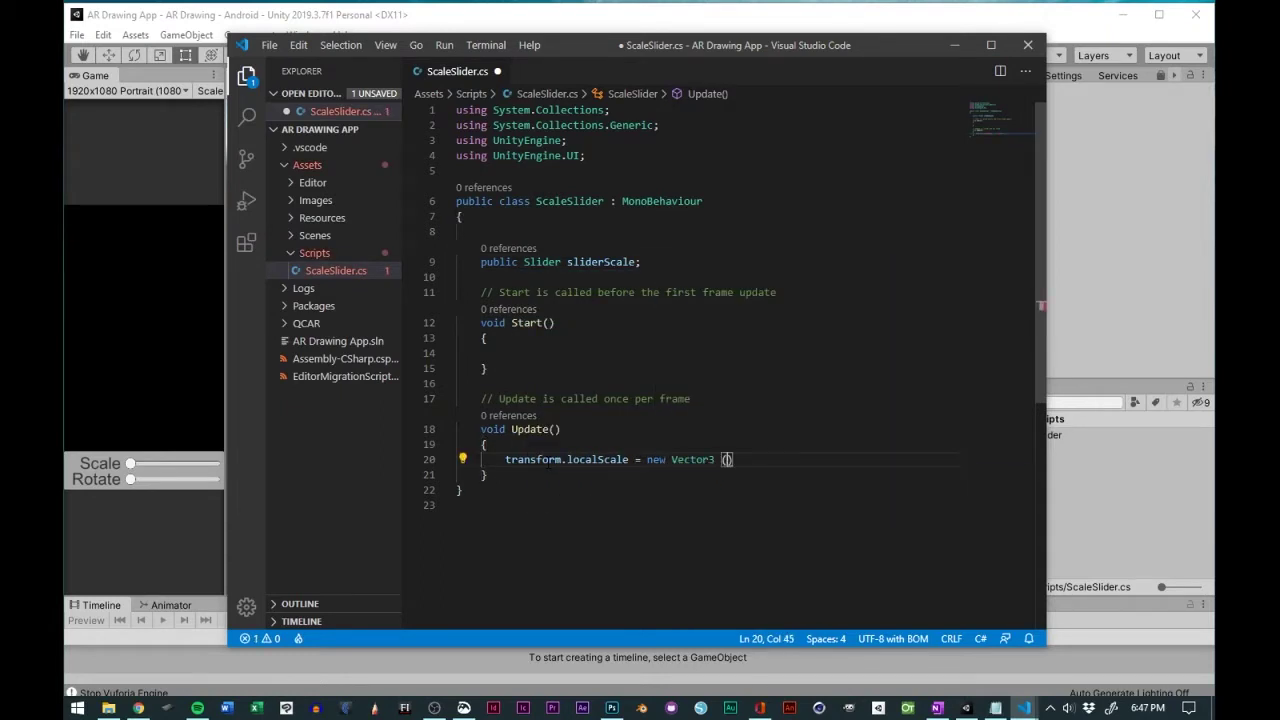
{"action": "type", "text": "(sliderScale"}
{"action": "type", "text": ".value, sliderScale.value,"}
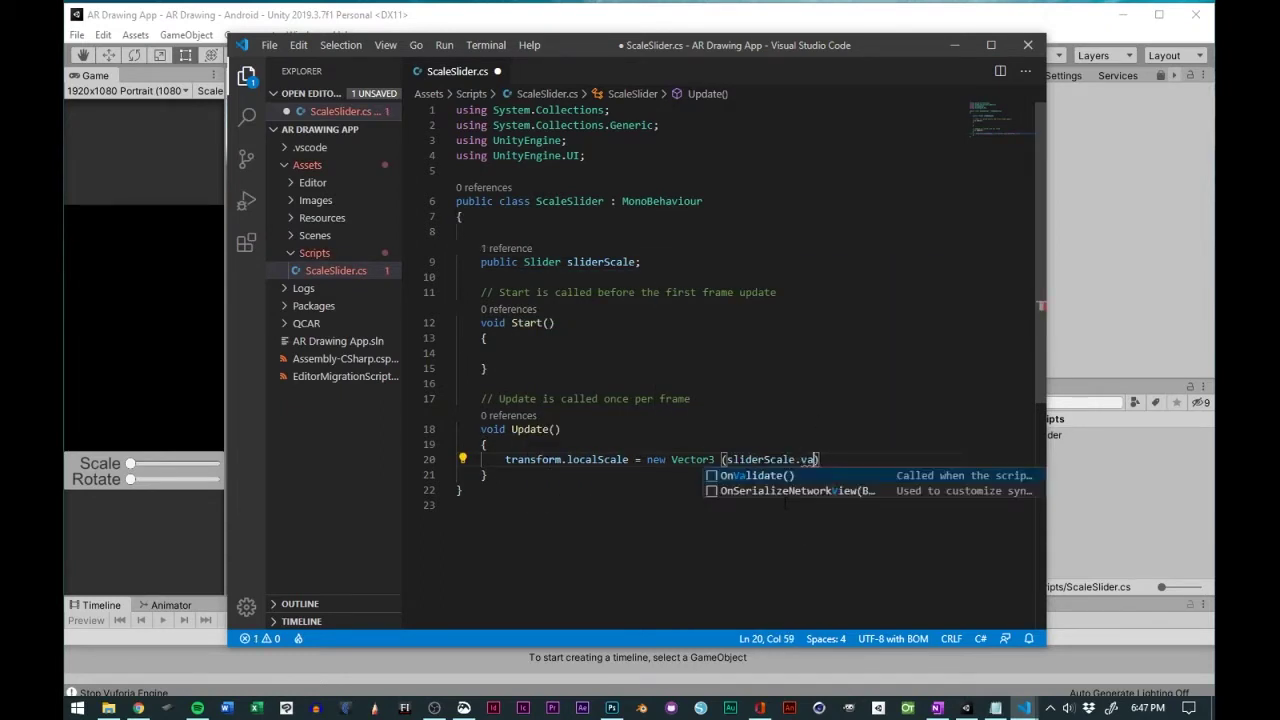
{"action": "type", "text": " sliderScale.value);"}
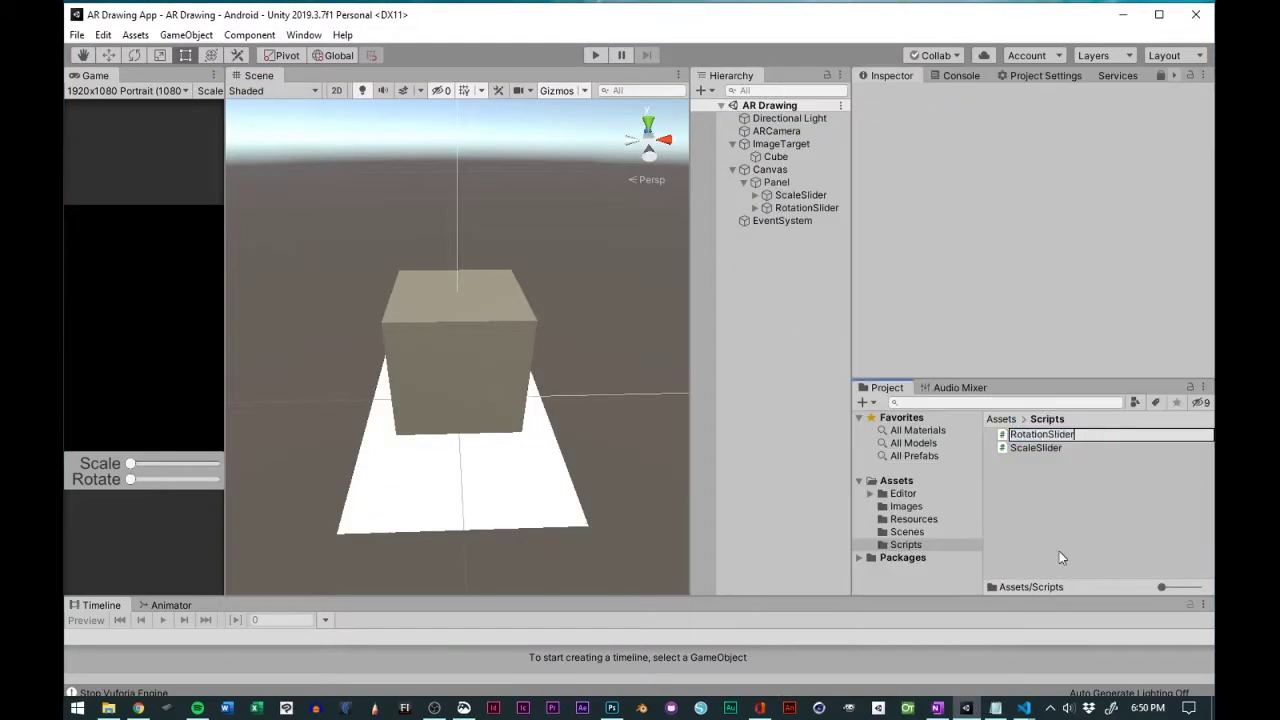
- In a new RotationSlider script, import UnityEngine.UI and declare public Slider rotationSlider
{"action": "key", "text": "Return"}
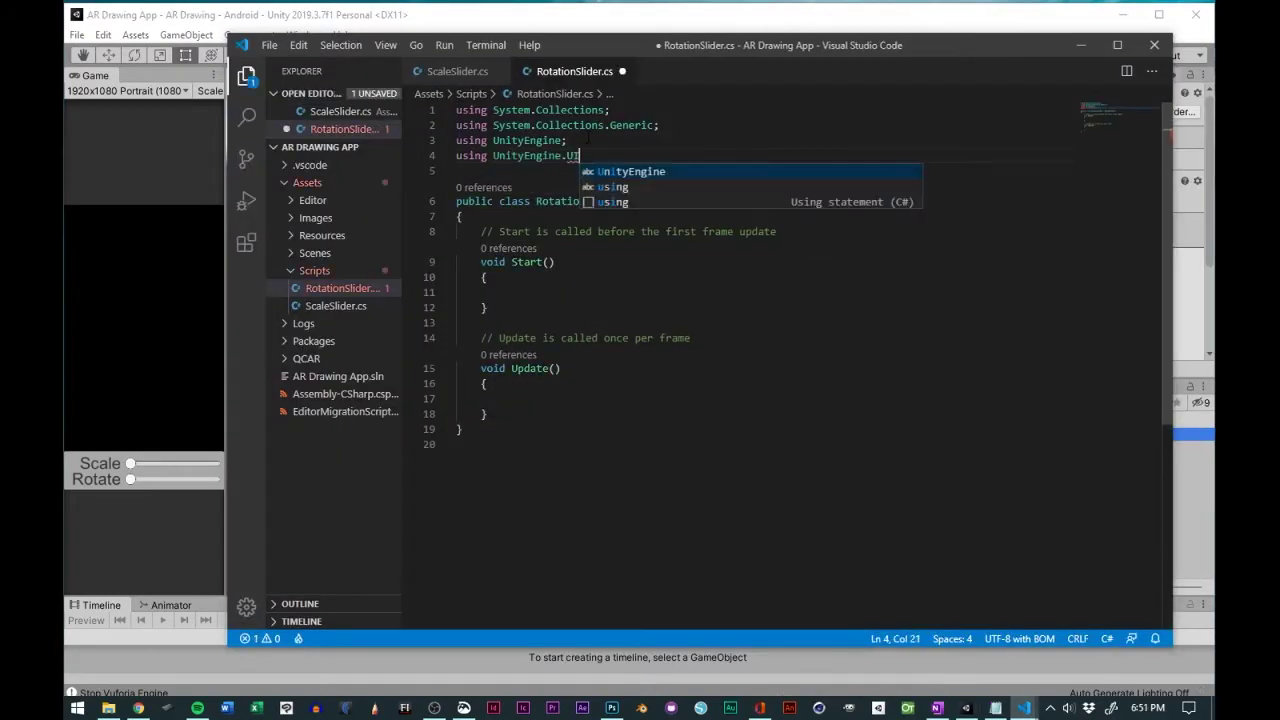
{"action": "type", "text": ";"}
{"action": "left_click", "coordinate": [573, 237]}
{"action": "key", "text": "Return"}
{"action": "key", "text": "Return"}
{"action": "type", "text": "public Slider rotationSlider;"}
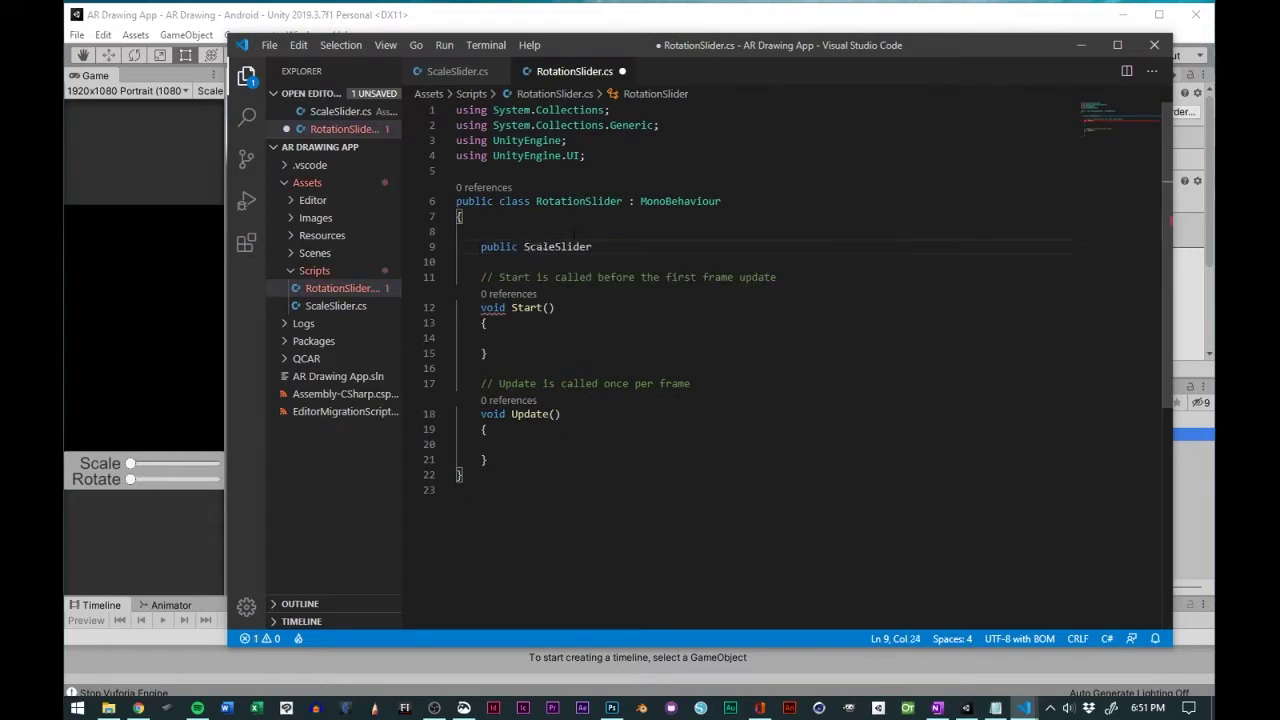
- In Update of RotationSlider.cs, assign transform.localEulerAngles a new Vector3 with 0 for X and rotationSlider.value for Y
{"action": "left_click", "coordinate": [481, 459]}
{"action": "type", "text": "transform"}
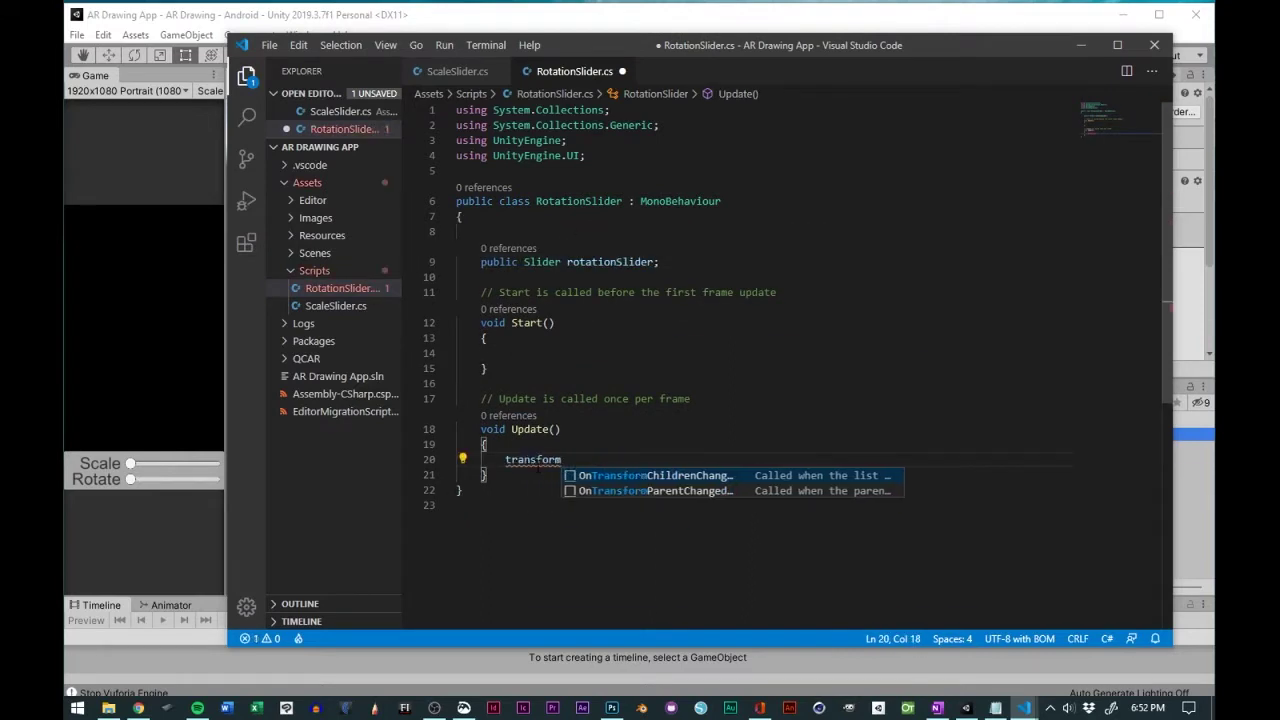
{"action": "type", "text": ".localEulerAngles = new Vector3"}
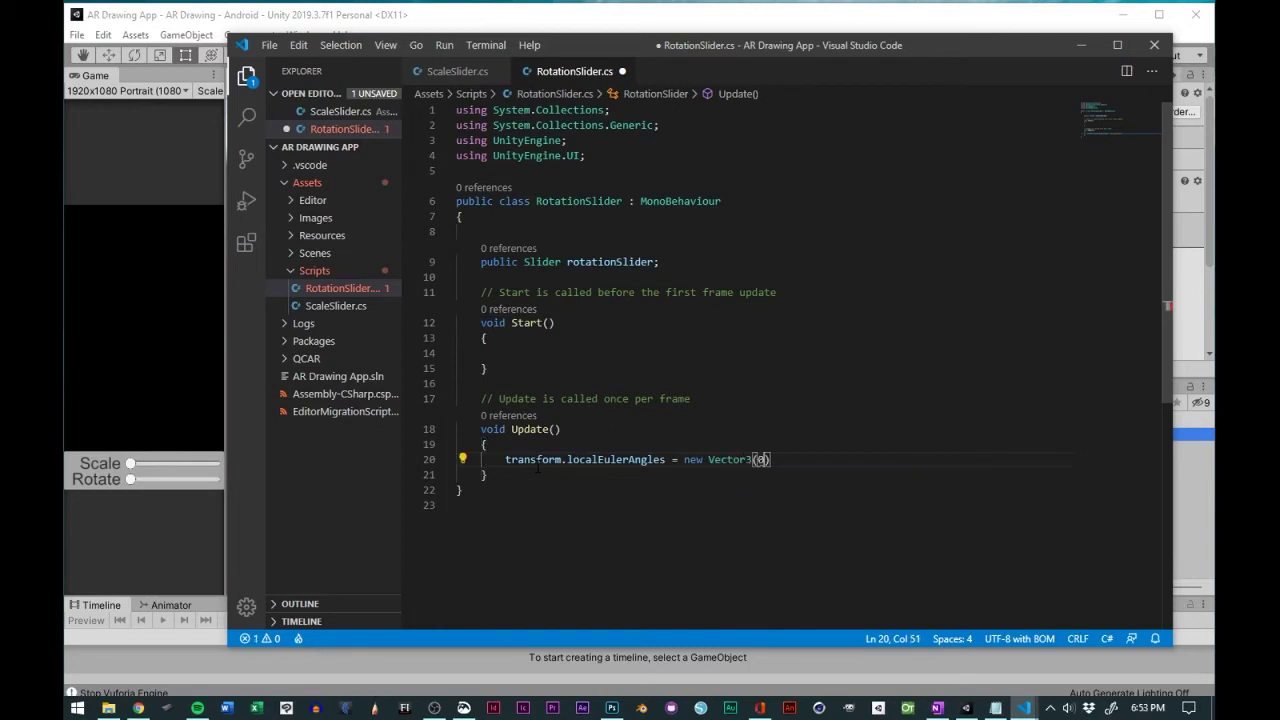
{"action": "type", "text": "(0,rotation"}
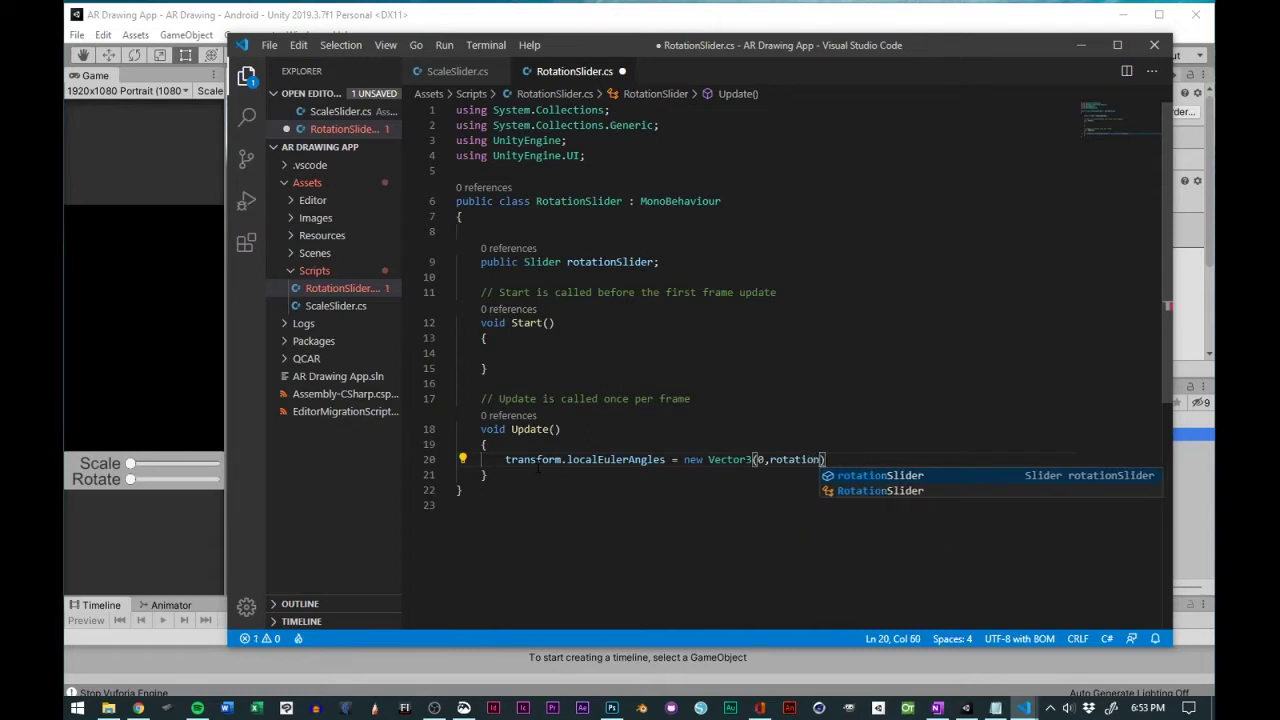
{"action": "type", "text": "Slider.value,"}
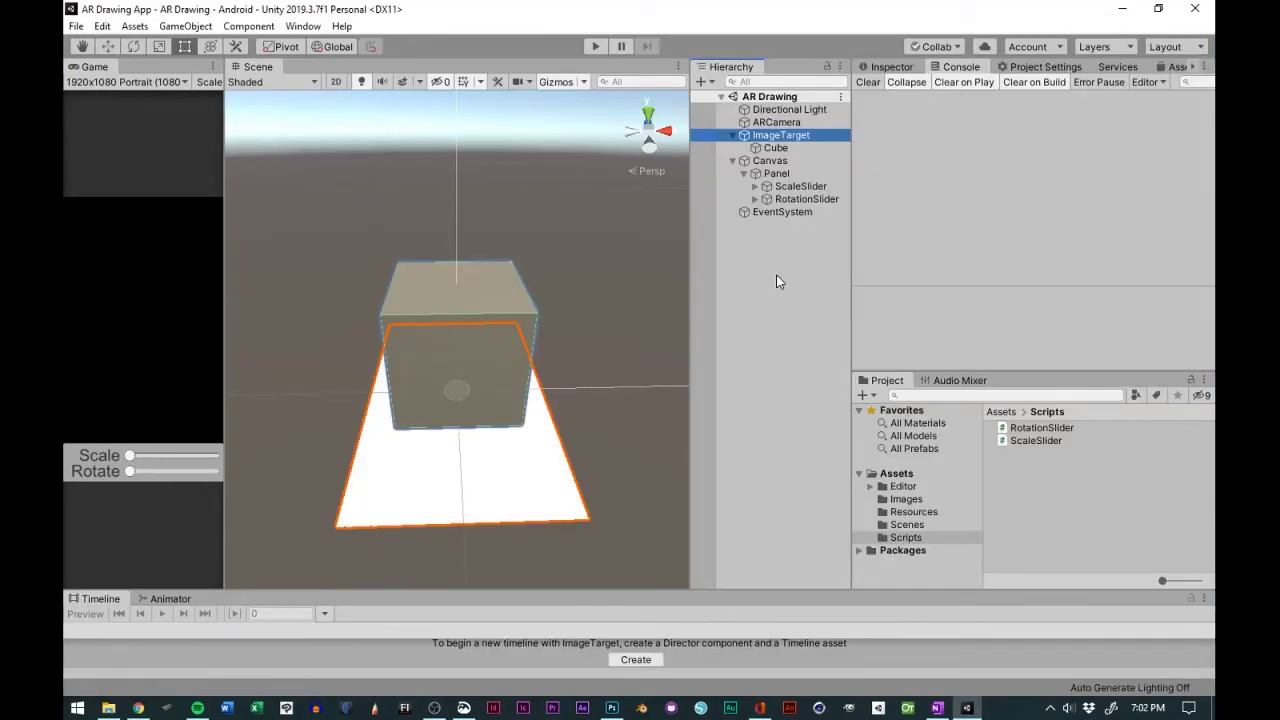
- Create an empty child of ImageTarget named 3d container and move the Cube into it
{"action": "right_click", "coordinate": [766, 140]}
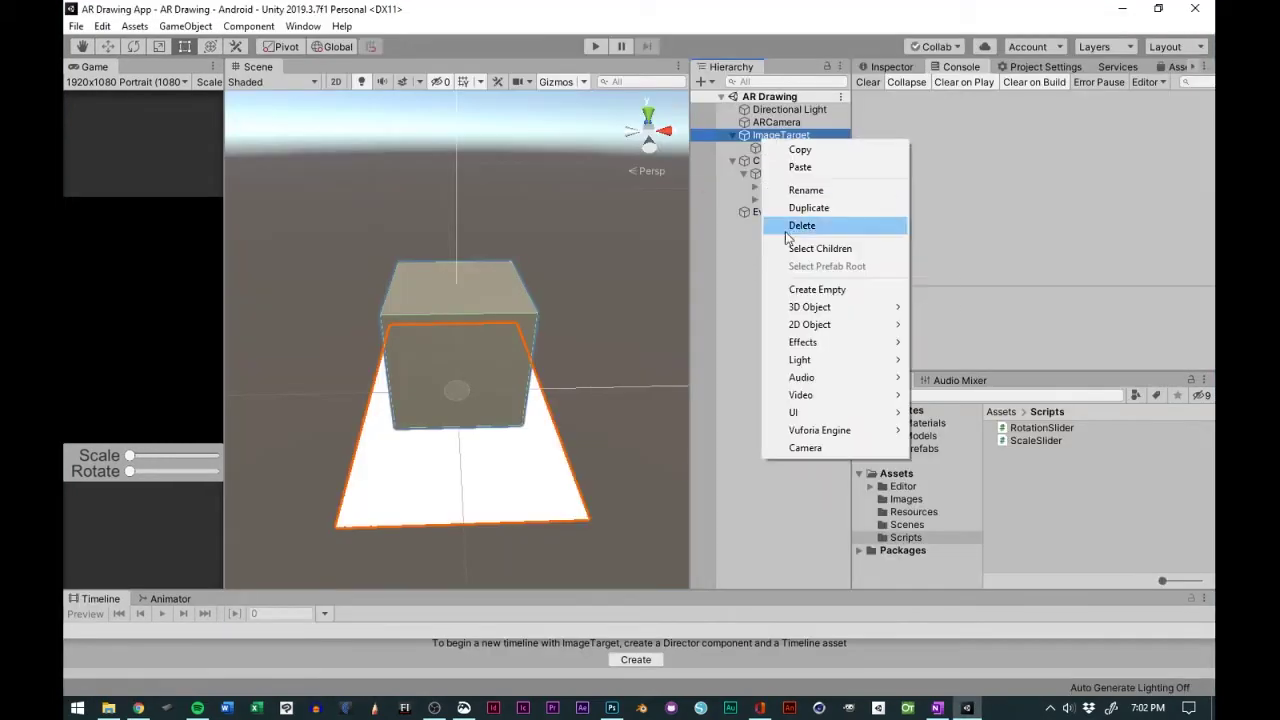
{"action": "left_click", "coordinate": [808, 290]}
{"action": "type", "text": "3d container"}
{"action": "left_click", "coordinate": [790, 290]}
{"action": "left_click_drag", "start_coordinate": [776, 148], "coordinate": [786, 158]}
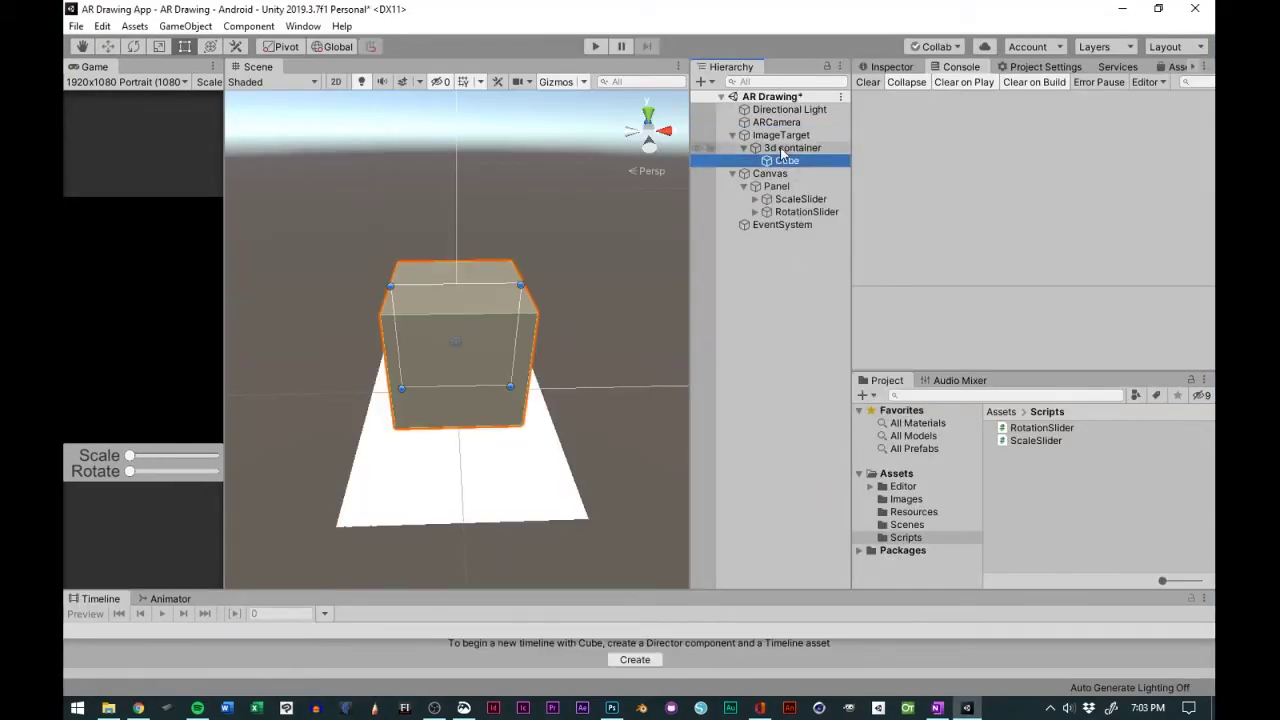
- Set the 3d container's Position Y to 0 and attach the RotationSlider and ScaleSlider scripts to it
{"action": "left_click", "coordinate": [891, 67]}
{"action": "left_click", "coordinate": [812, 164]}
{"action": "left_click", "coordinate": [1098, 150]}
{"action": "type", "text": "0"}
{"action": "left_click", "coordinate": [786, 148]}
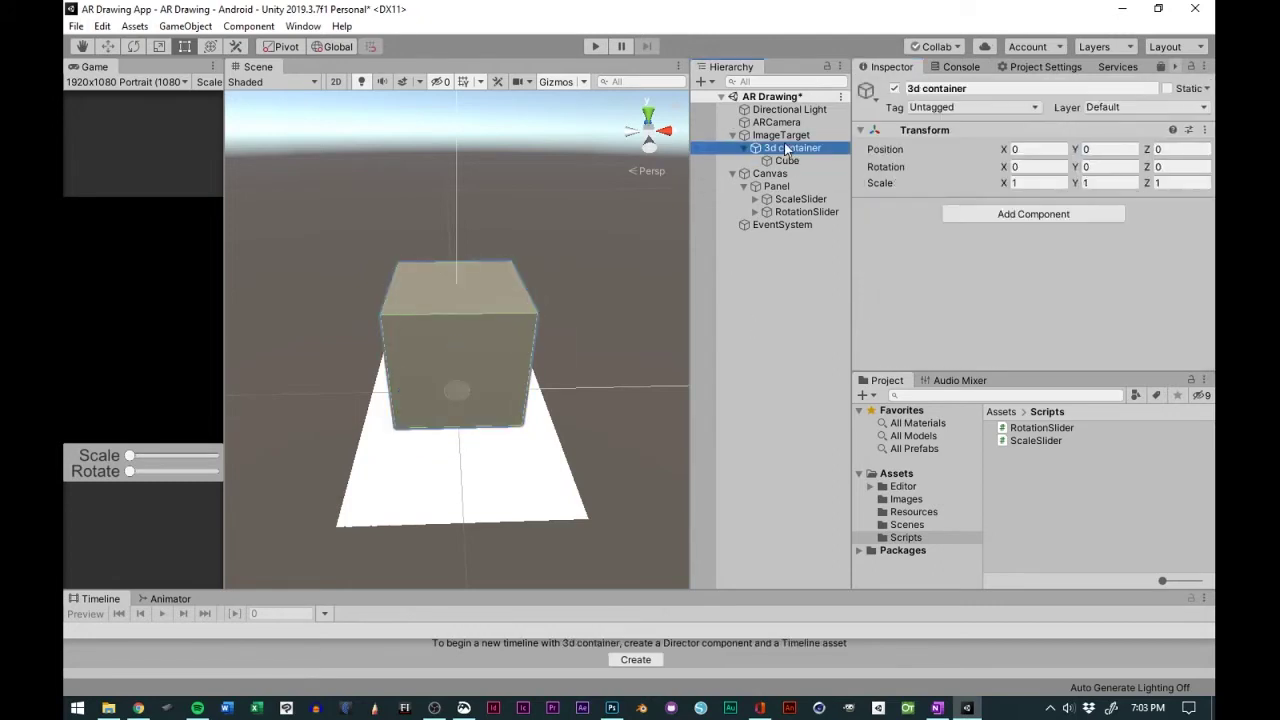
{"action": "left_click_drag", "start_coordinate": [1048, 433], "coordinate": [1000, 251]}
{"action": "left_click_drag", "start_coordinate": [1035, 440], "coordinate": [994, 294]}
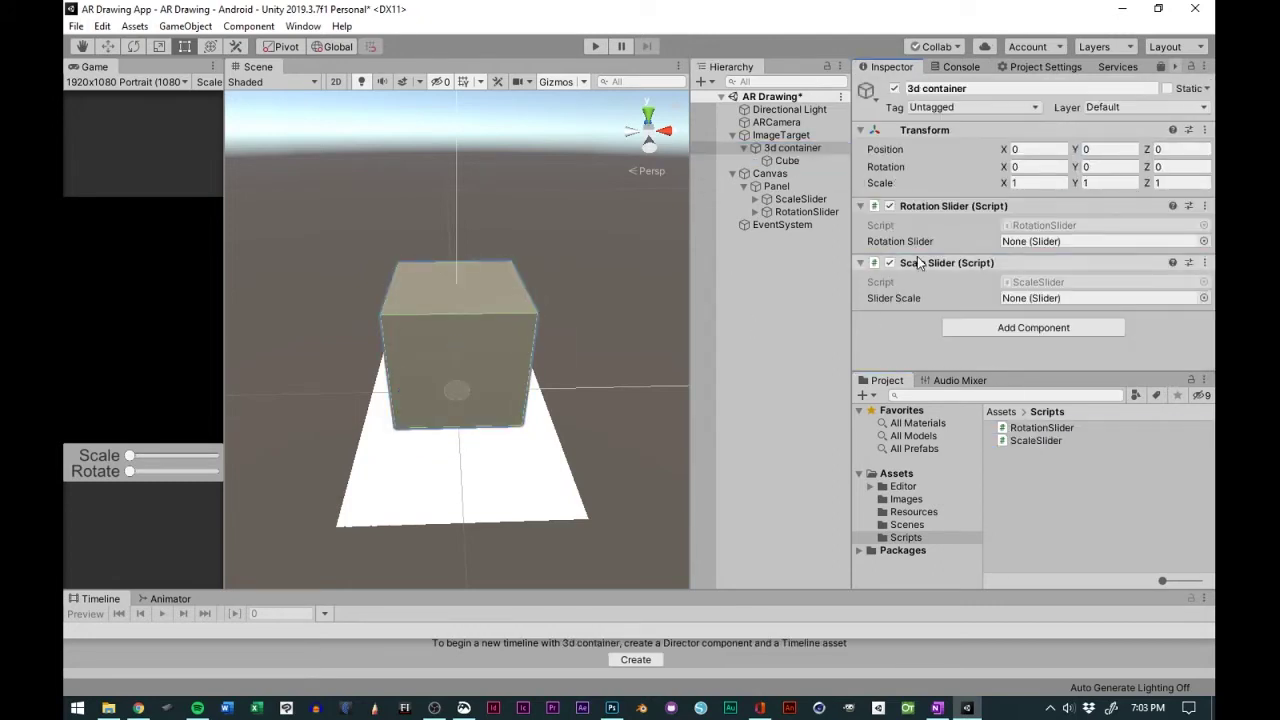
- Assign the RotationSlider and ScaleSlider objects to the matching slider references of the 3d container's scripts, and save the scene
{"action": "left_click_drag", "start_coordinate": [806, 211], "coordinate": [1033, 247]}
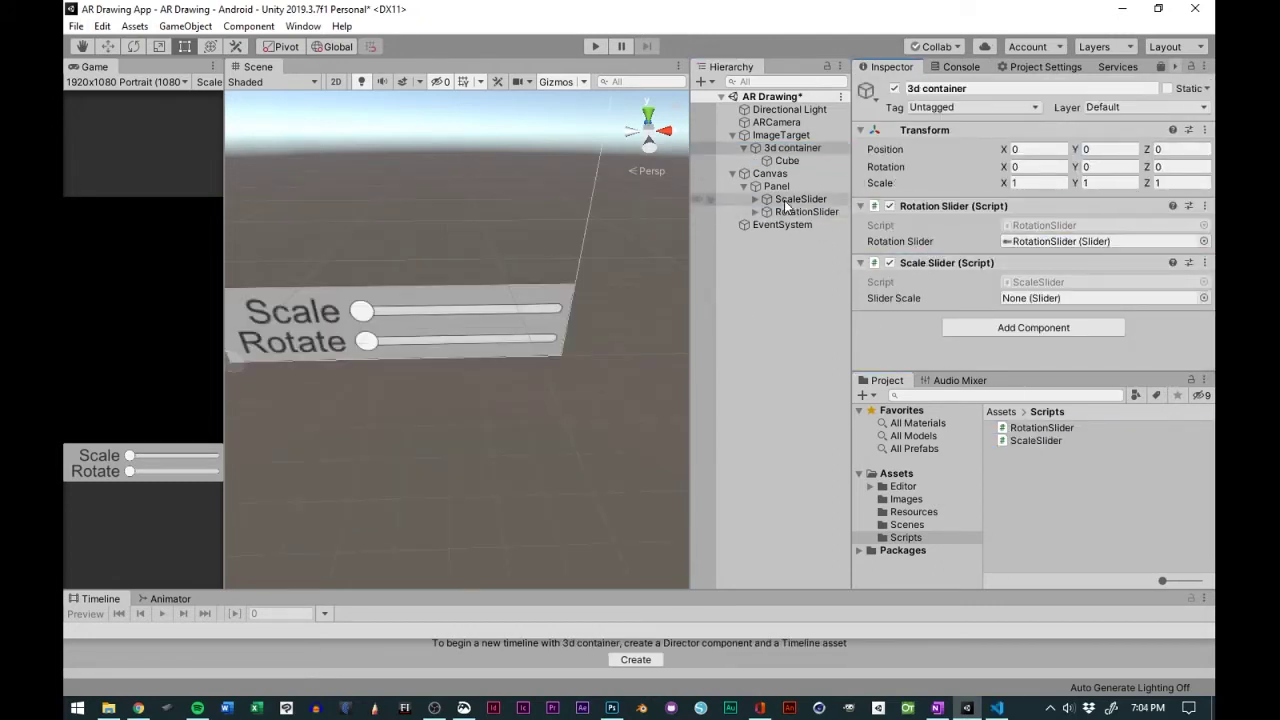
{"action": "left_click_drag", "start_coordinate": [786, 205], "coordinate": [1038, 310]}
{"action": "left_click", "coordinate": [75, 26]}
{"action": "left_click", "coordinate": [100, 86]}
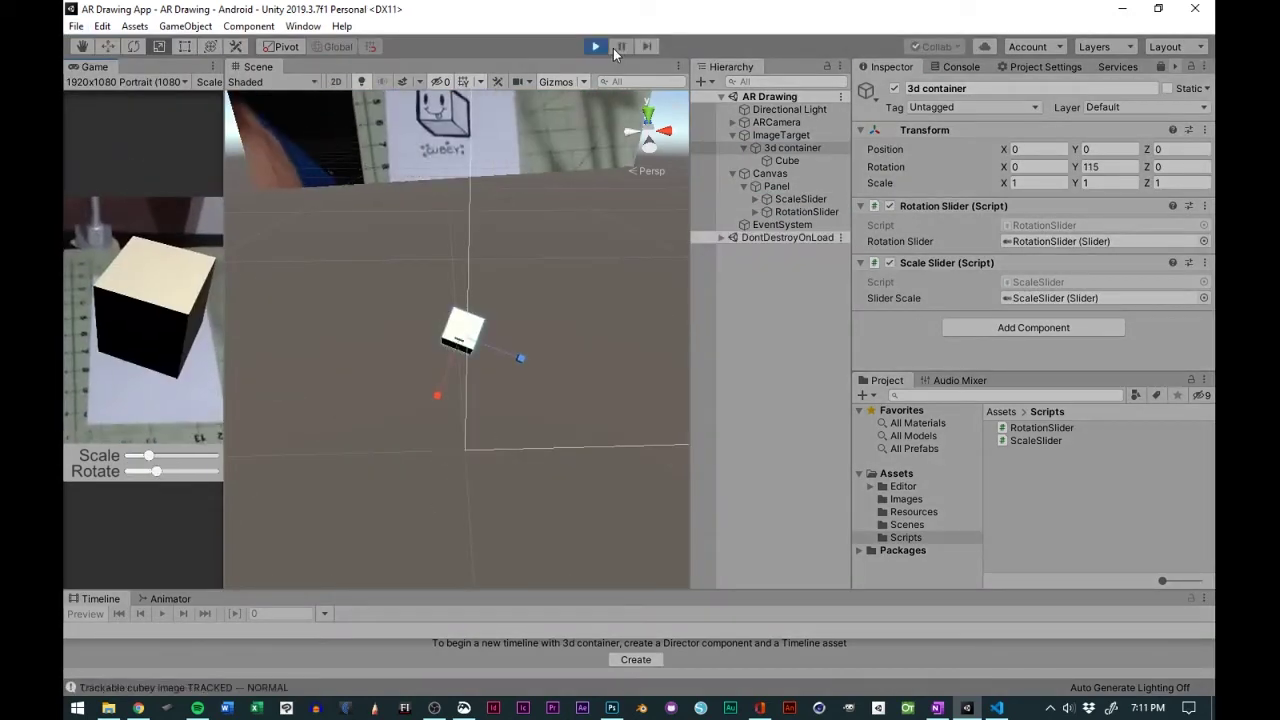
- Test scaling and rotating the cube with the two sliders in Play mode, with the Game view widened
{"action": "left_click_drag", "start_coordinate": [148, 455], "coordinate": [172, 471]}
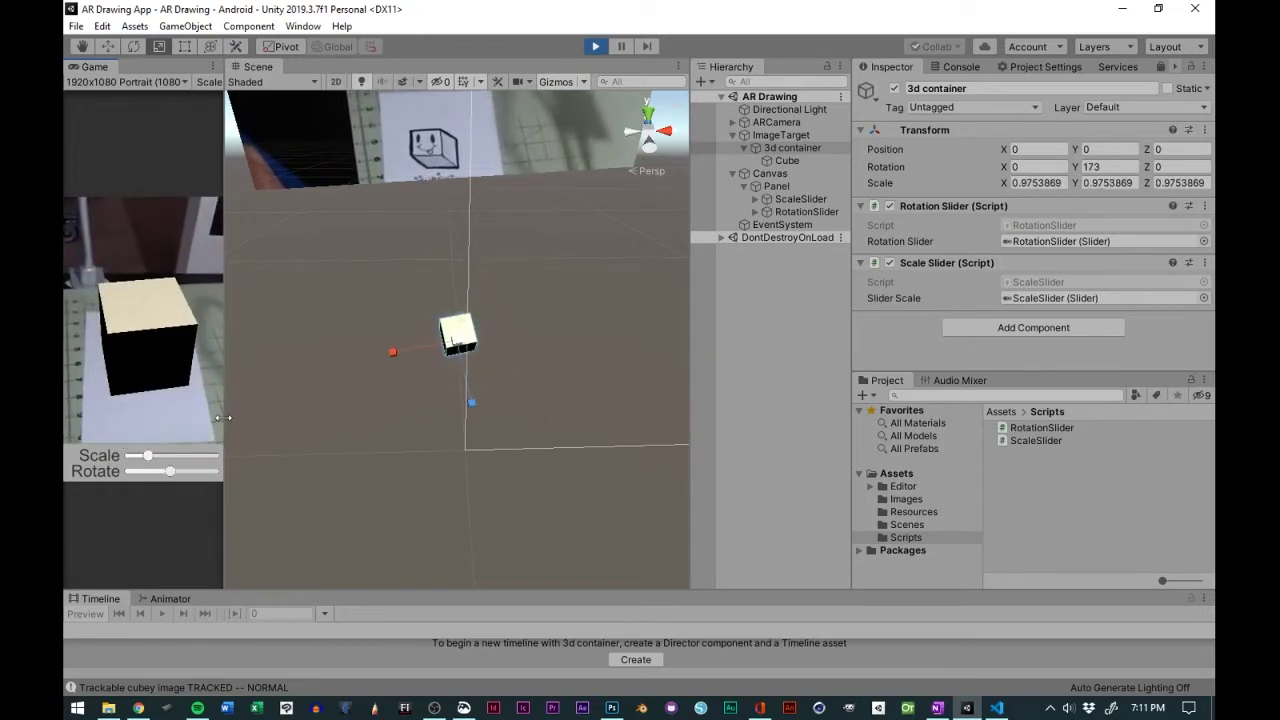
{"action": "left_click_drag", "start_coordinate": [226, 413], "coordinate": [392, 407]}
{"action": "left_click_drag", "start_coordinate": [238, 549], "coordinate": [294, 552]}
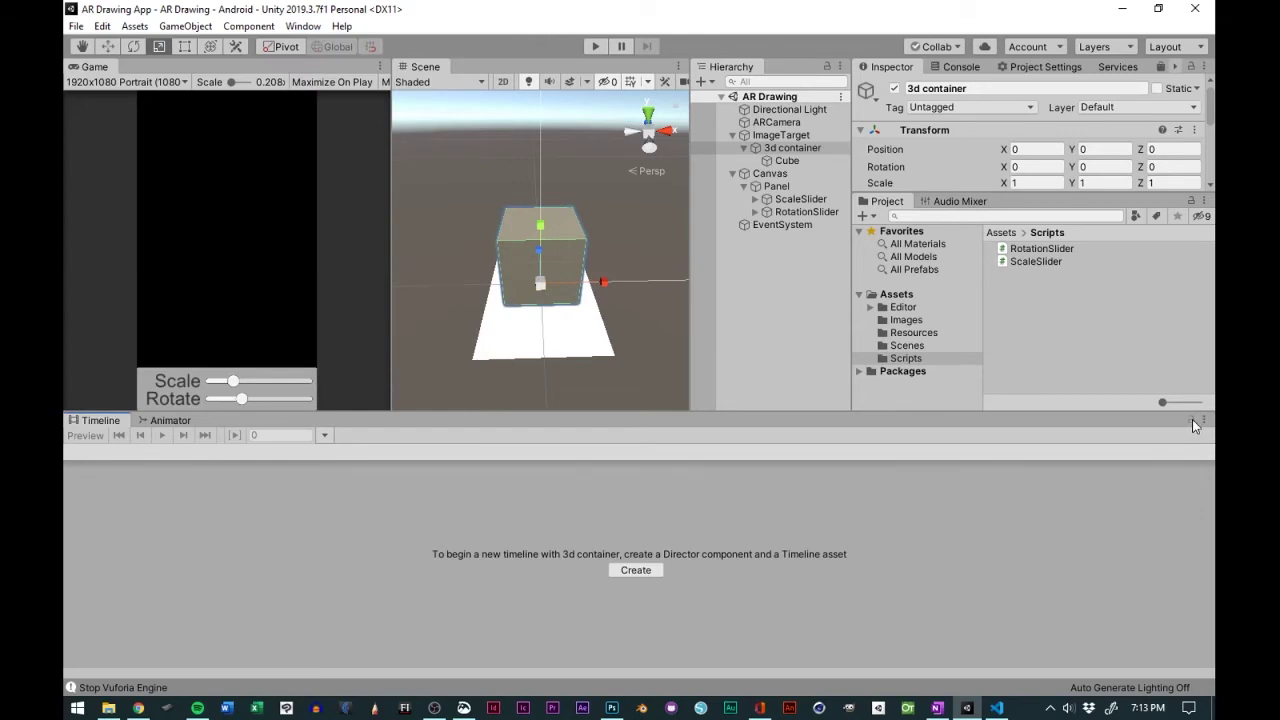
- Create a timeline for the Cube and save it as CubeTimeline in the Scripts folder
{"action": "left_click", "coordinate": [787, 160]}
{"action": "left_click", "coordinate": [636, 570]}
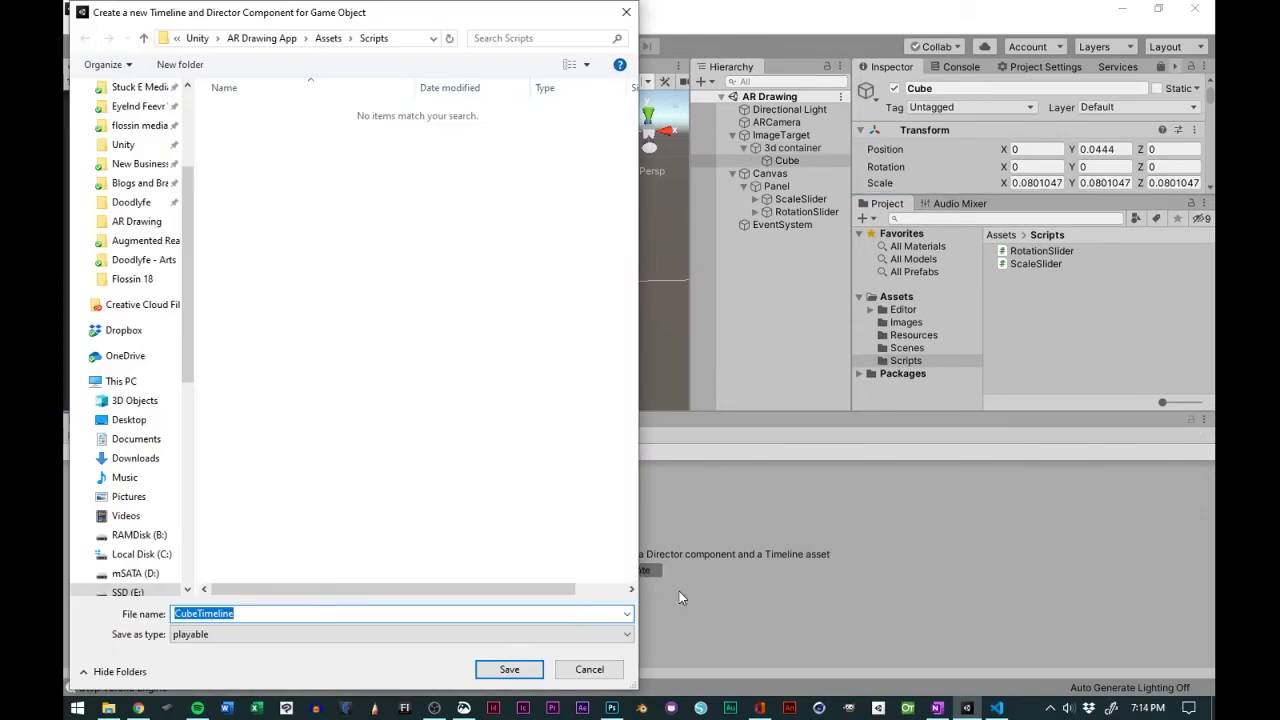
{"action": "left_click", "coordinate": [509, 669]}
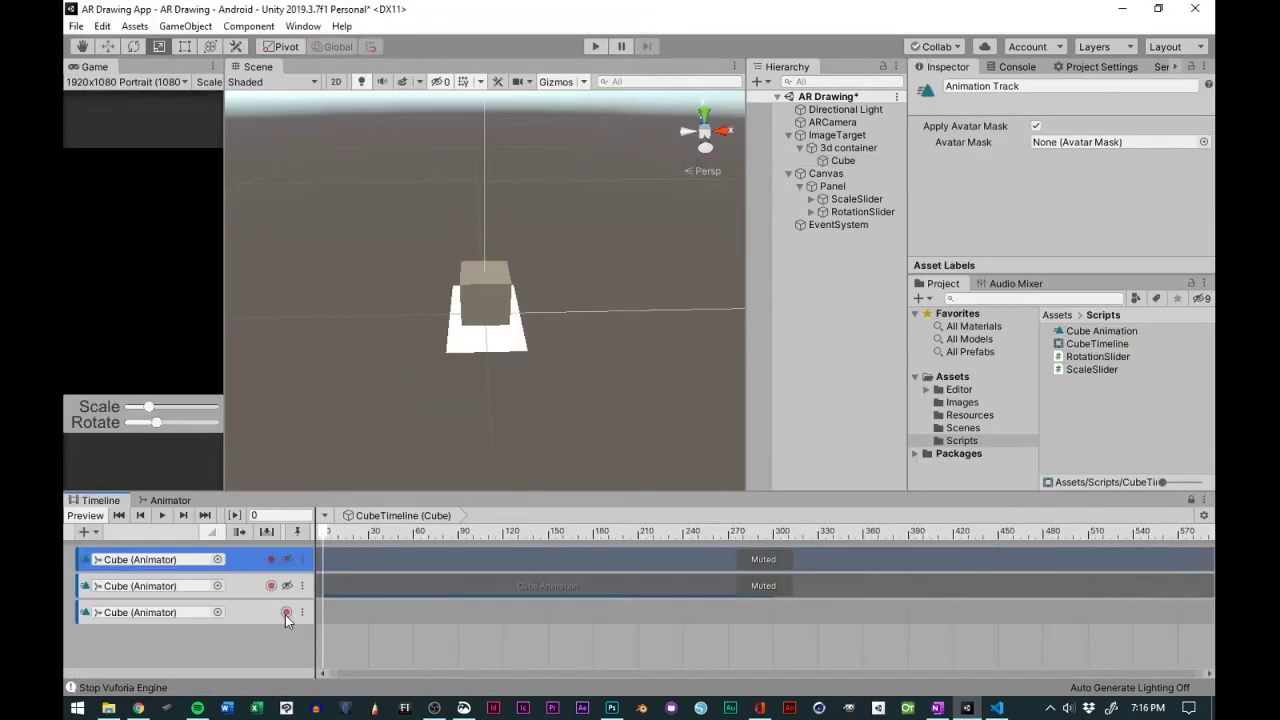
- Start recording on the third Cube animation track and key the cube's position at frame 0
{"action": "left_click", "coordinate": [287, 612]}
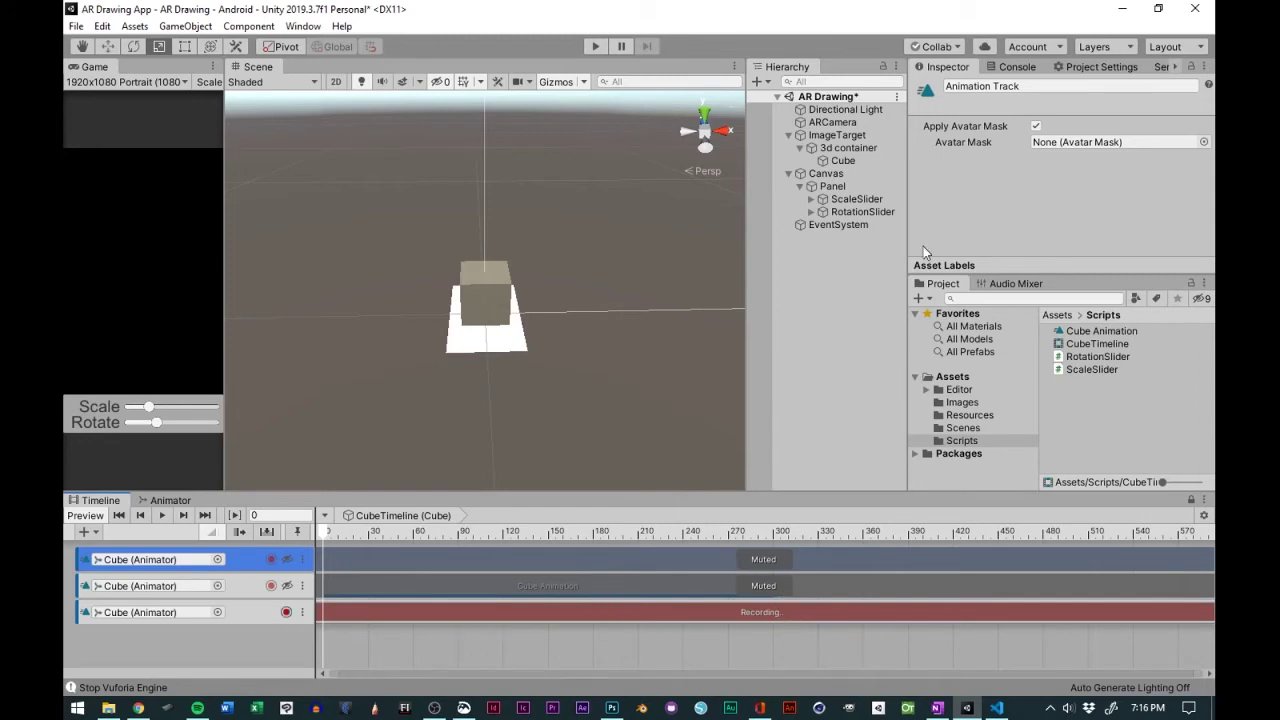
{"action": "left_click", "coordinate": [843, 161]}
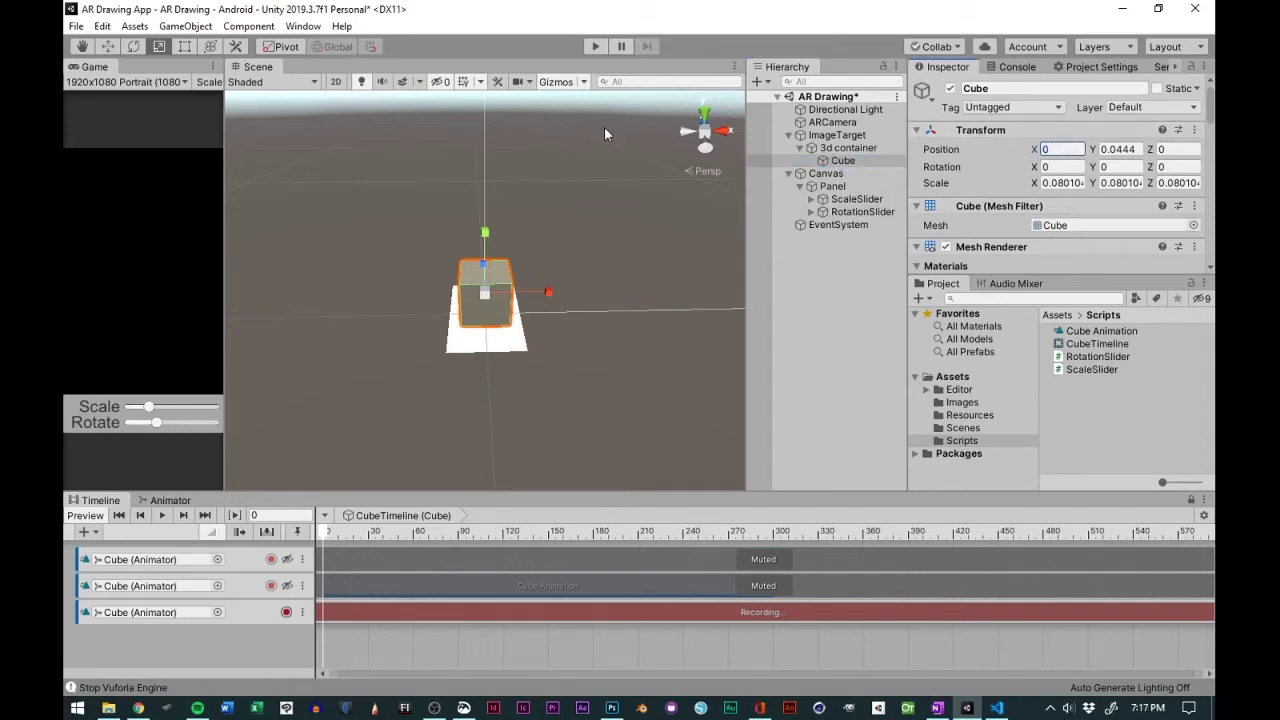
{"action": "key", "text": "w"}
{"action": "left_click_drag", "start_coordinate": [1036, 149], "coordinate": [1054, 149]}
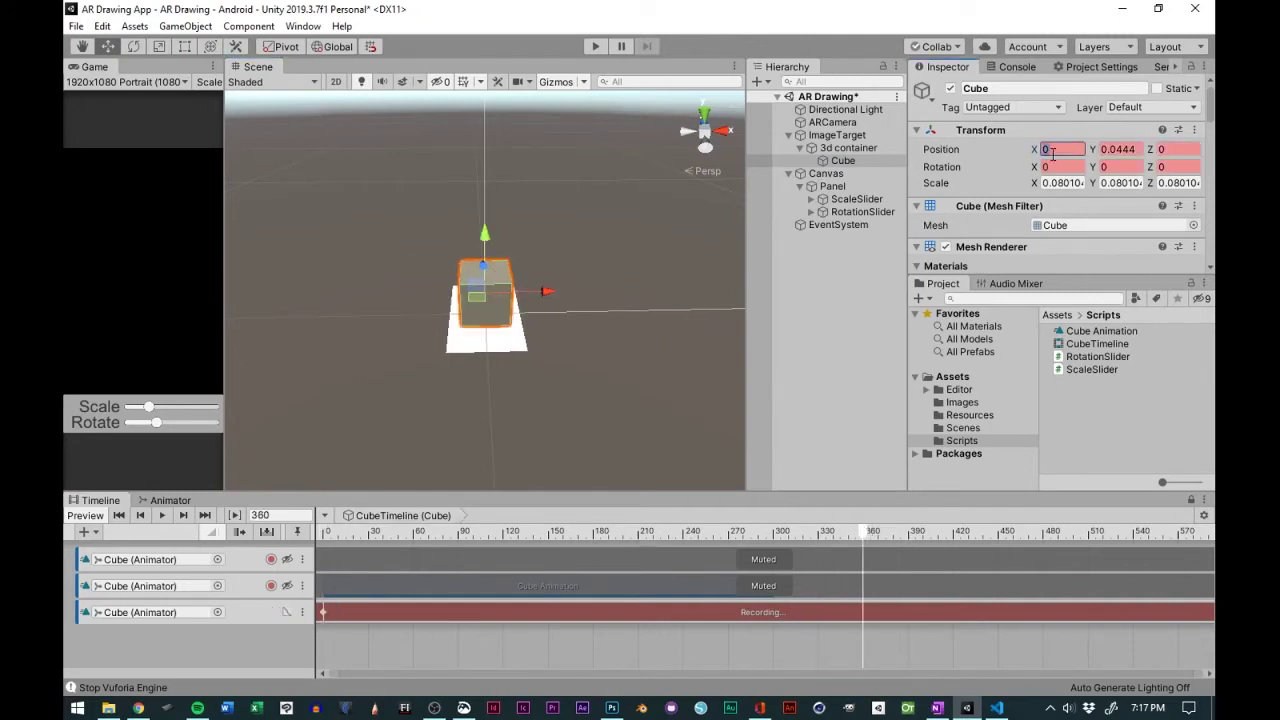
- Key the cube's Position X at 0 at about frame 360 on the recording track
{"action": "right_click", "coordinate": [864, 614]}
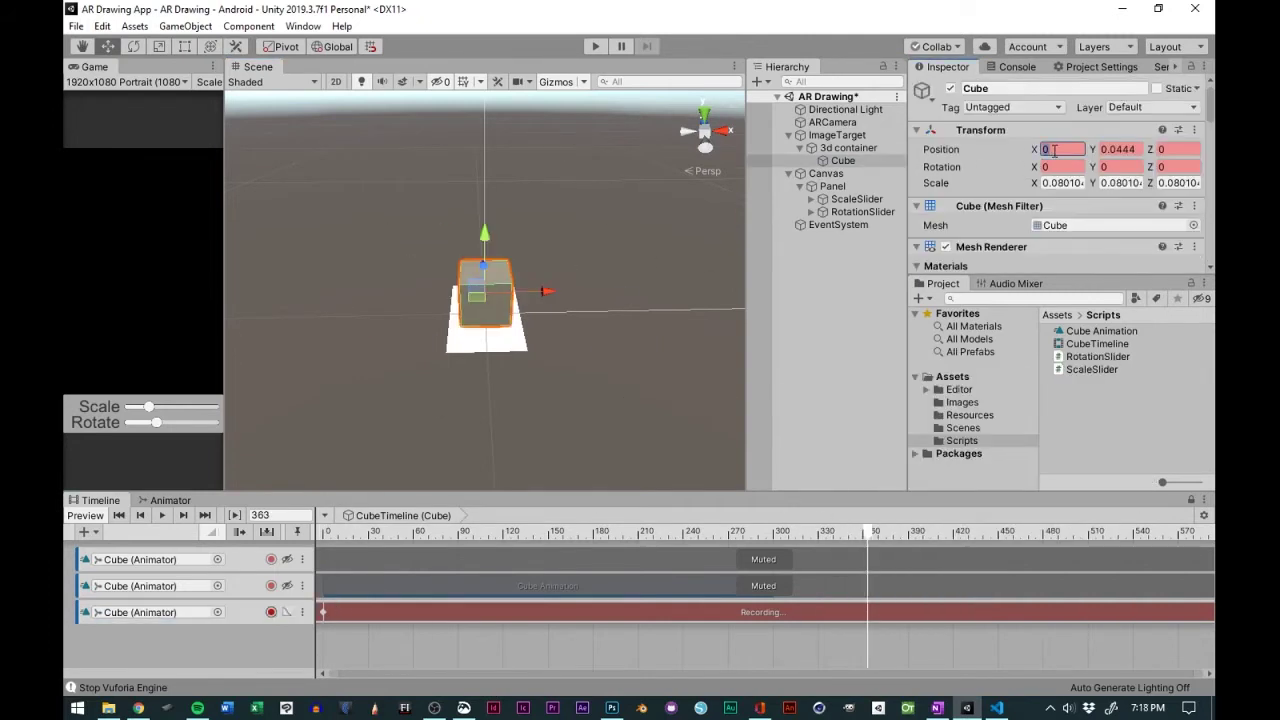
{"action": "left_click_drag", "start_coordinate": [1039, 149], "coordinate": [1036, 149]}
{"action": "left_click", "coordinate": [1051, 151]}
{"action": "type", "text": "0"}
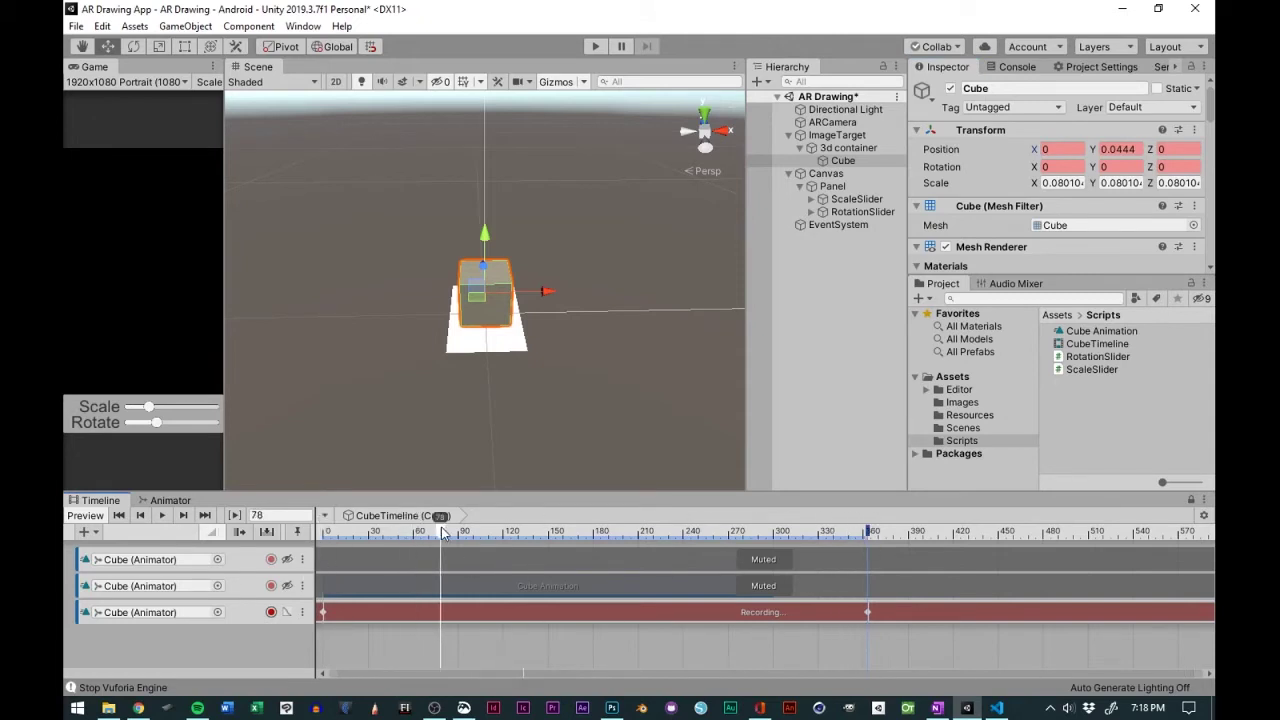
- Record cube positions moved left to X about -0.153 at frame 90, up and right at about frame 209, and down at about frame 300
{"action": "left_click_drag", "start_coordinate": [551, 293], "coordinate": [396, 294]}
{"action": "left_click_drag", "start_coordinate": [487, 535], "coordinate": [639, 534]}
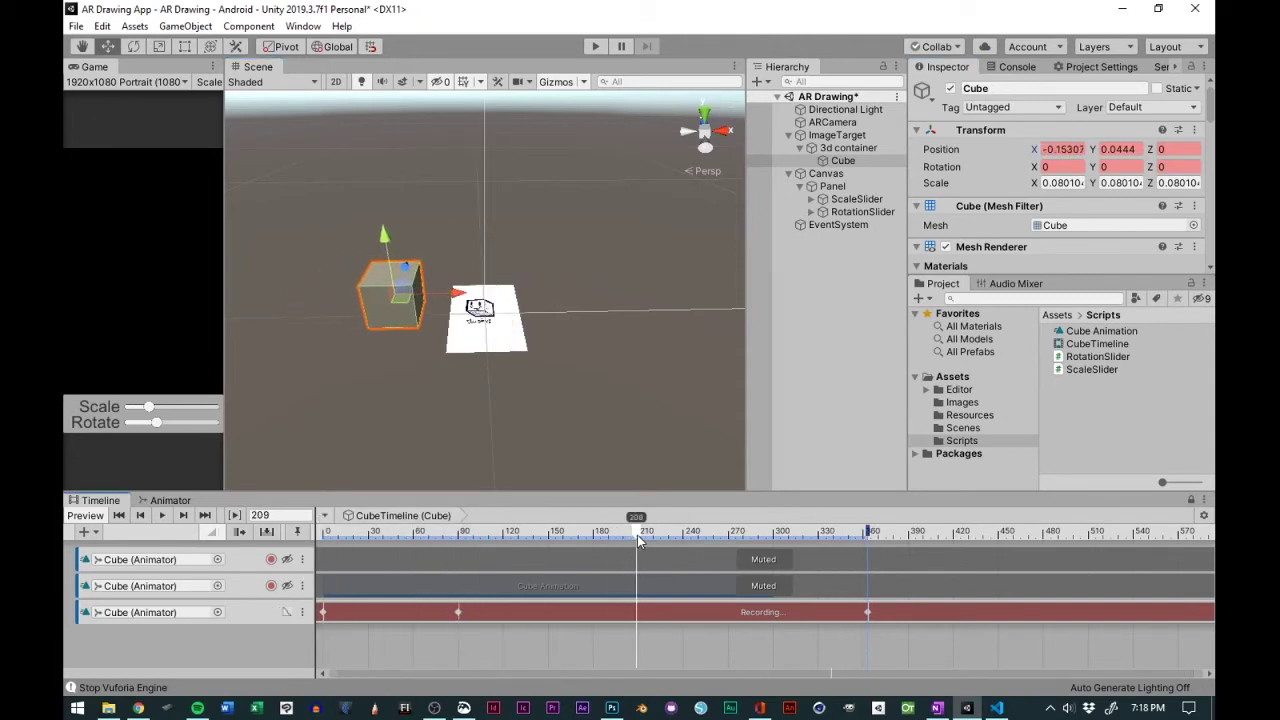
{"action": "left_click_drag", "start_coordinate": [385, 240], "coordinate": [388, 98]}
{"action": "left_click_drag", "start_coordinate": [448, 143], "coordinate": [642, 151]}
{"action": "left_click_drag", "start_coordinate": [640, 534], "coordinate": [779, 537]}
{"action": "left_click_drag", "start_coordinate": [508, 243], "coordinate": [634, 311]}
- Return the playhead to the start of the timeline and stop recording on the third track
{"action": "left_click", "coordinate": [625, 614]}
{"action": "left_click_drag", "start_coordinate": [838, 534], "coordinate": [285, 587]}
{"action": "left_click", "coordinate": [271, 612]}
- Open the third track's recorded clip for editing and move its three middle keyframes to about 1:40, 3:00 and 4:28
{"action": "double_click", "coordinate": [459, 614]}
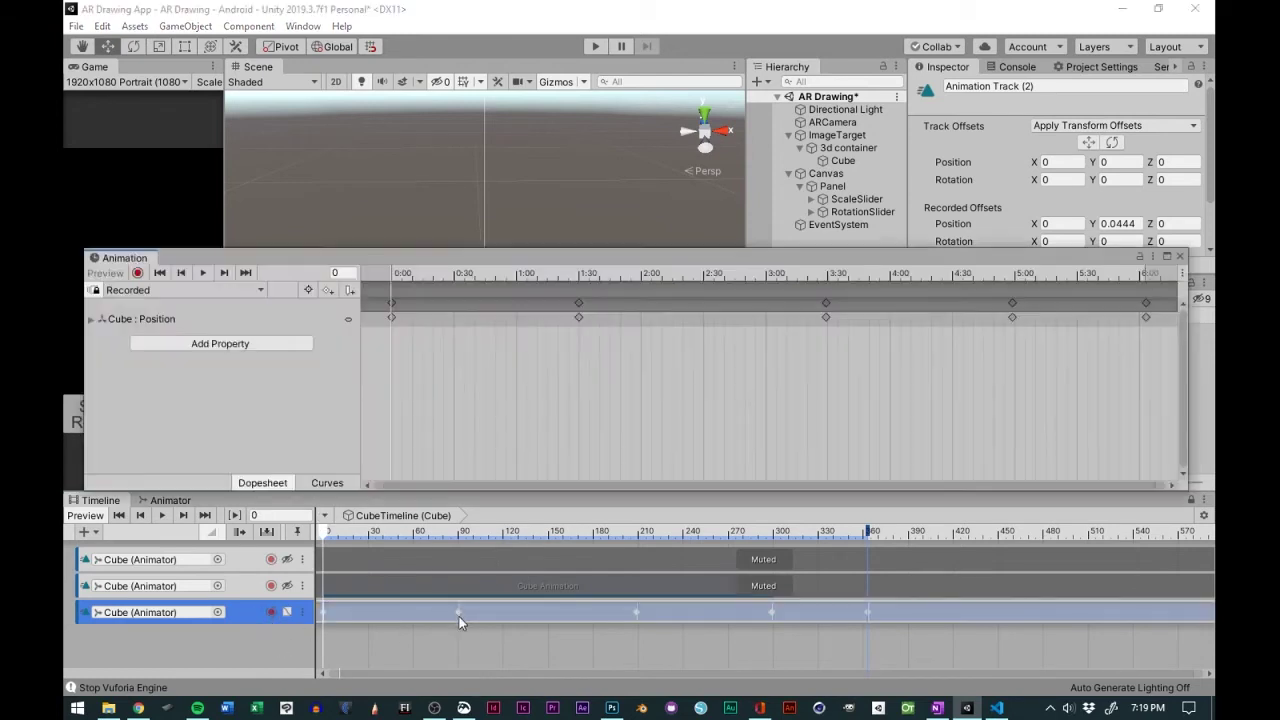
{"action": "left_click", "coordinate": [578, 303]}
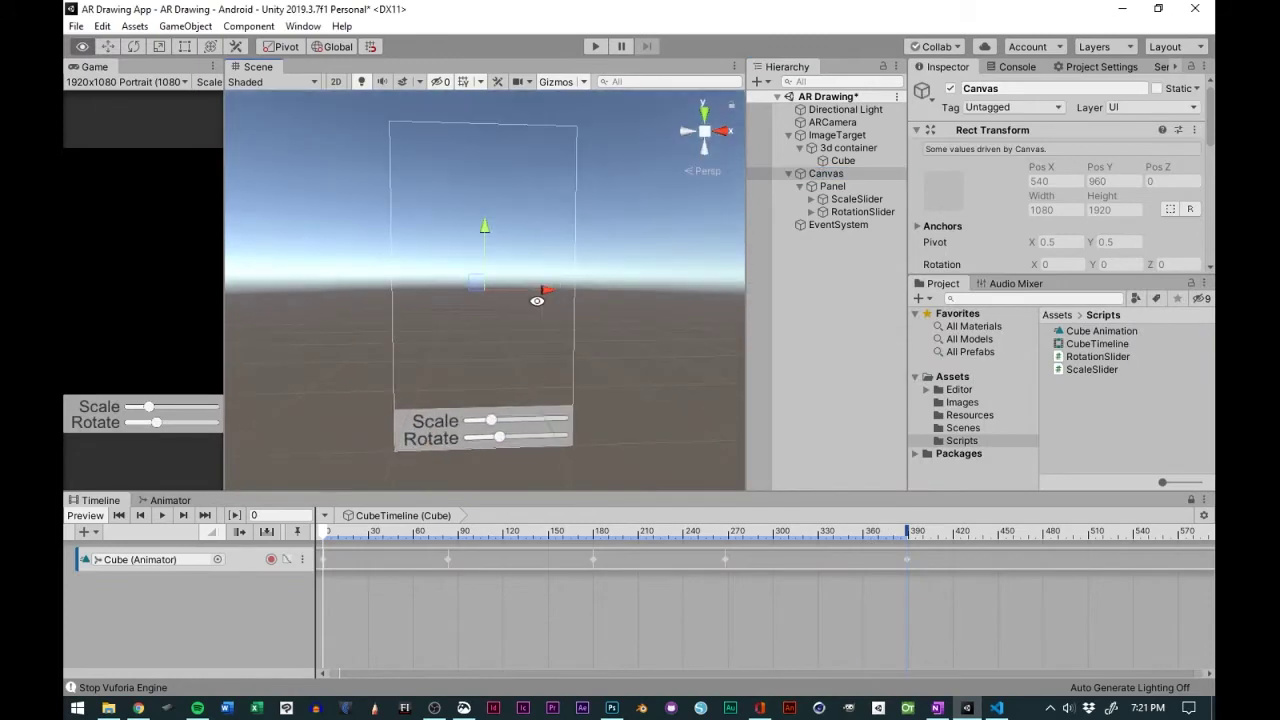
- Add a UI Button to the Panel and move it slightly up, above the Scale and Rotate sliders
{"action": "right_click", "coordinate": [834, 186]}
{"action": "left_click", "coordinate": [1030, 470]}
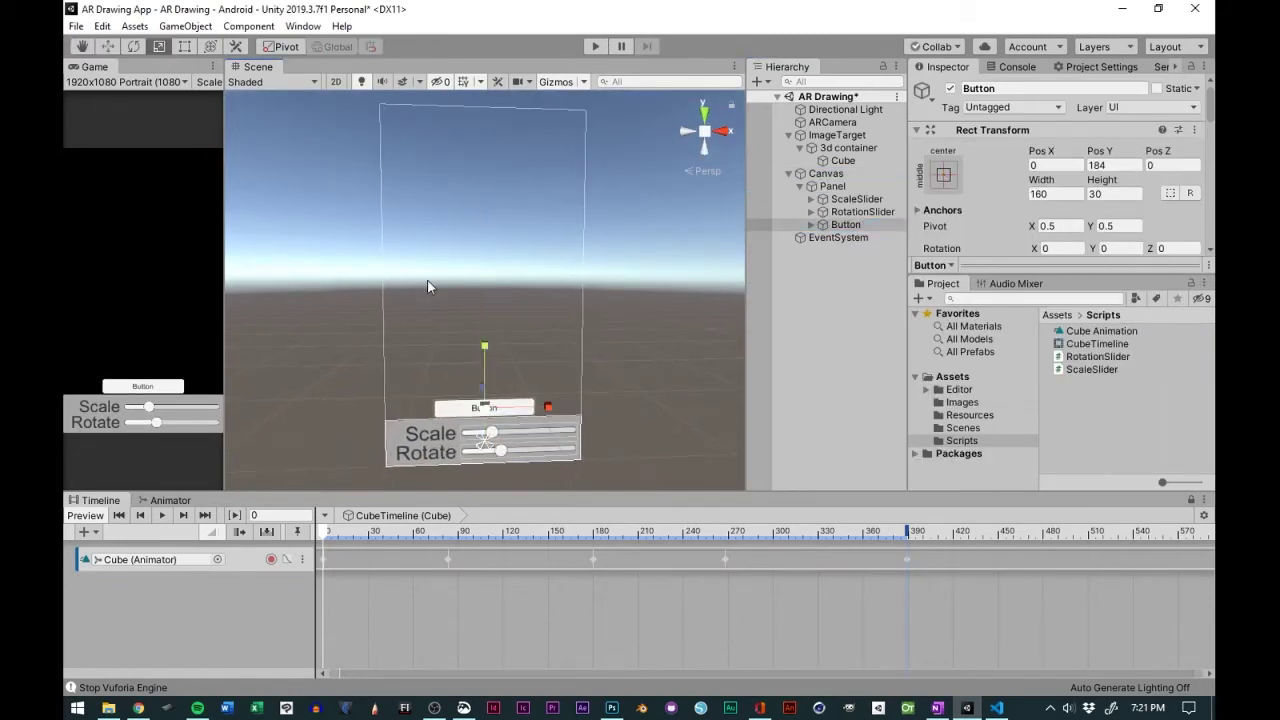
{"action": "key", "text": "w"}
{"action": "left_click_drag", "start_coordinate": [487, 352], "coordinate": [487, 348]}
- Change the new button's label text to Play
{"action": "left_click", "coordinate": [811, 225]}
{"action": "left_click", "coordinate": [851, 238]}
{"action": "scroll", "coordinate": [1020, 200], "scroll_direction": "down", "scroll_amount": 4}
{"action": "left_click", "coordinate": [972, 231]}
{"action": "type", "text": "Play"}
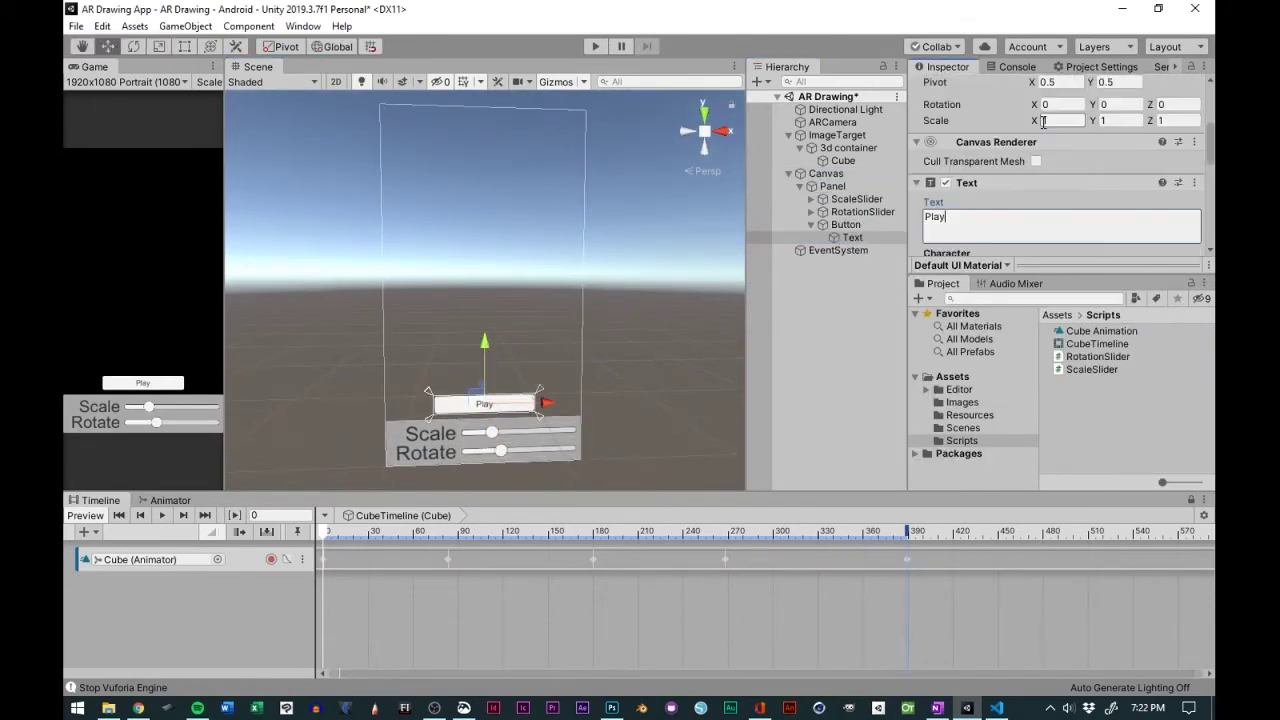
- Set the Play button's Pressed Color to a light red
{"action": "left_click", "coordinate": [846, 225]}
{"action": "scroll", "coordinate": [1060, 180], "scroll_direction": "down", "scroll_amount": 7}
{"action": "left_click", "coordinate": [1076, 130]}
{"action": "left_click", "coordinate": [731, 172]}
{"action": "left_click", "coordinate": [818, 76]}
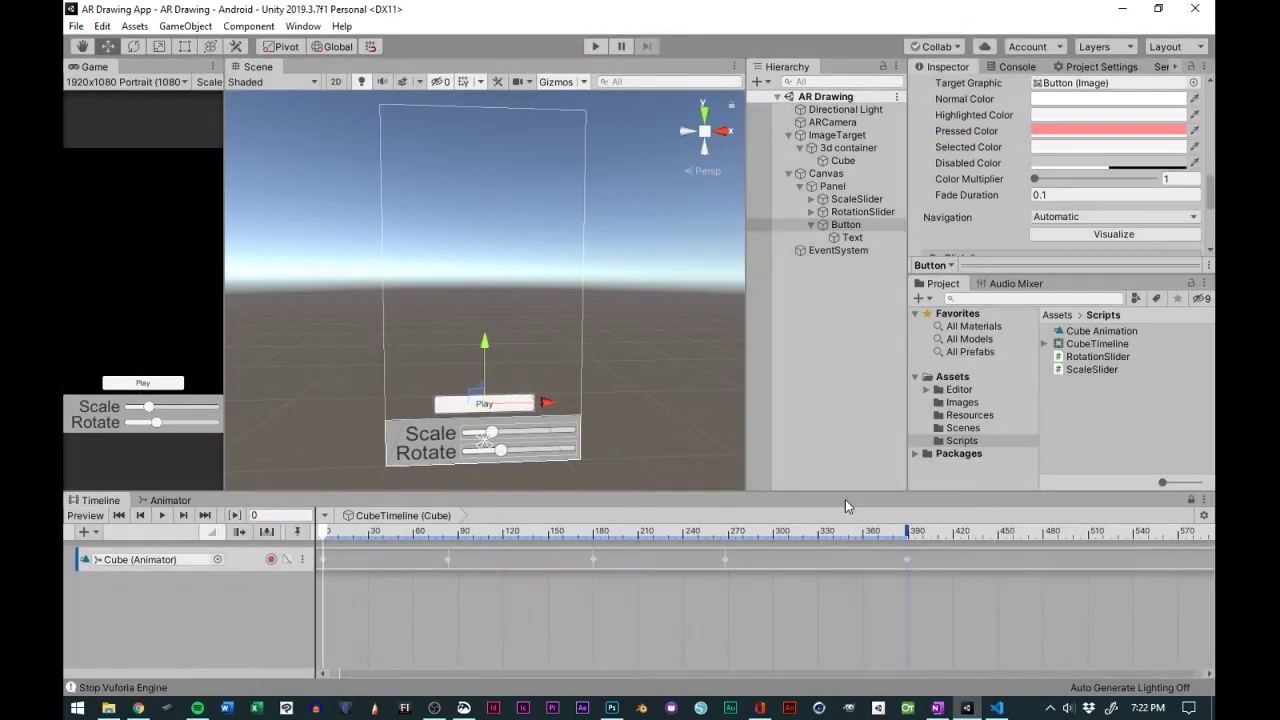
- Check the Cube's components, then add an On Click event to the Play button with the Cube as its target object
{"action": "left_click", "coordinate": [840, 160]}
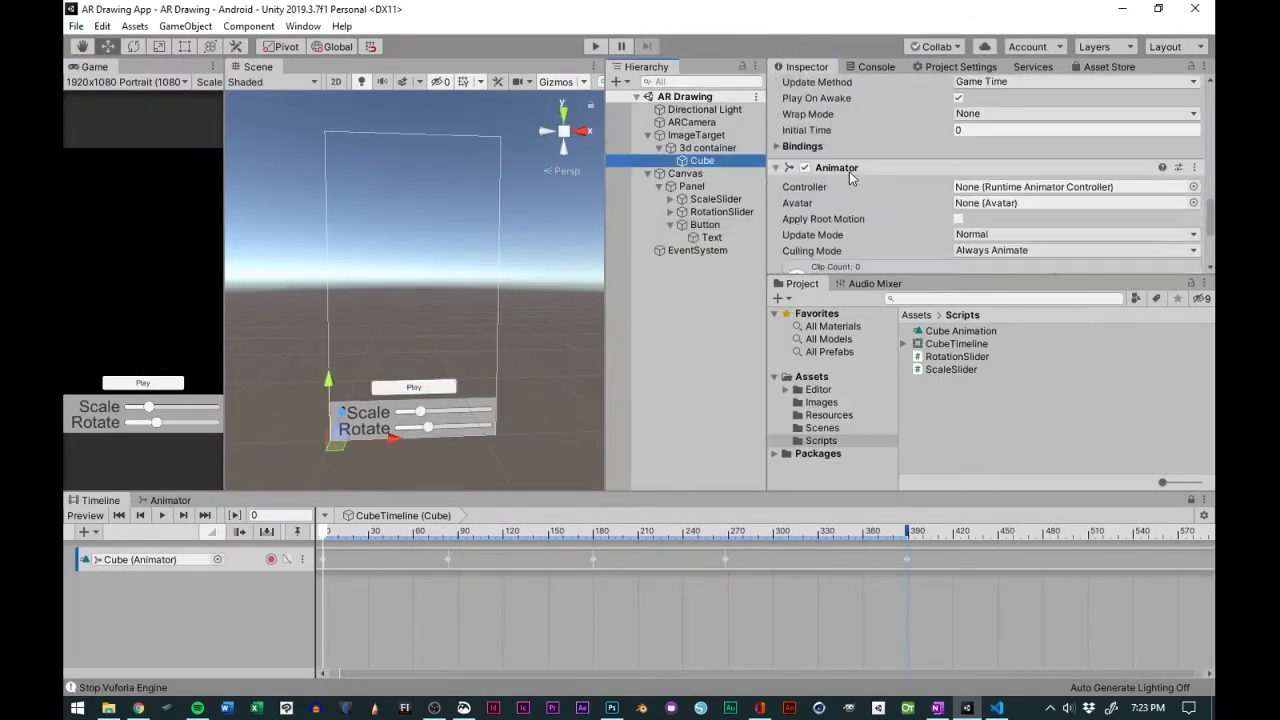
{"action": "scroll", "coordinate": [849, 171], "scroll_direction": "up", "scroll_amount": 3}
{"action": "left_click", "coordinate": [704, 224]}
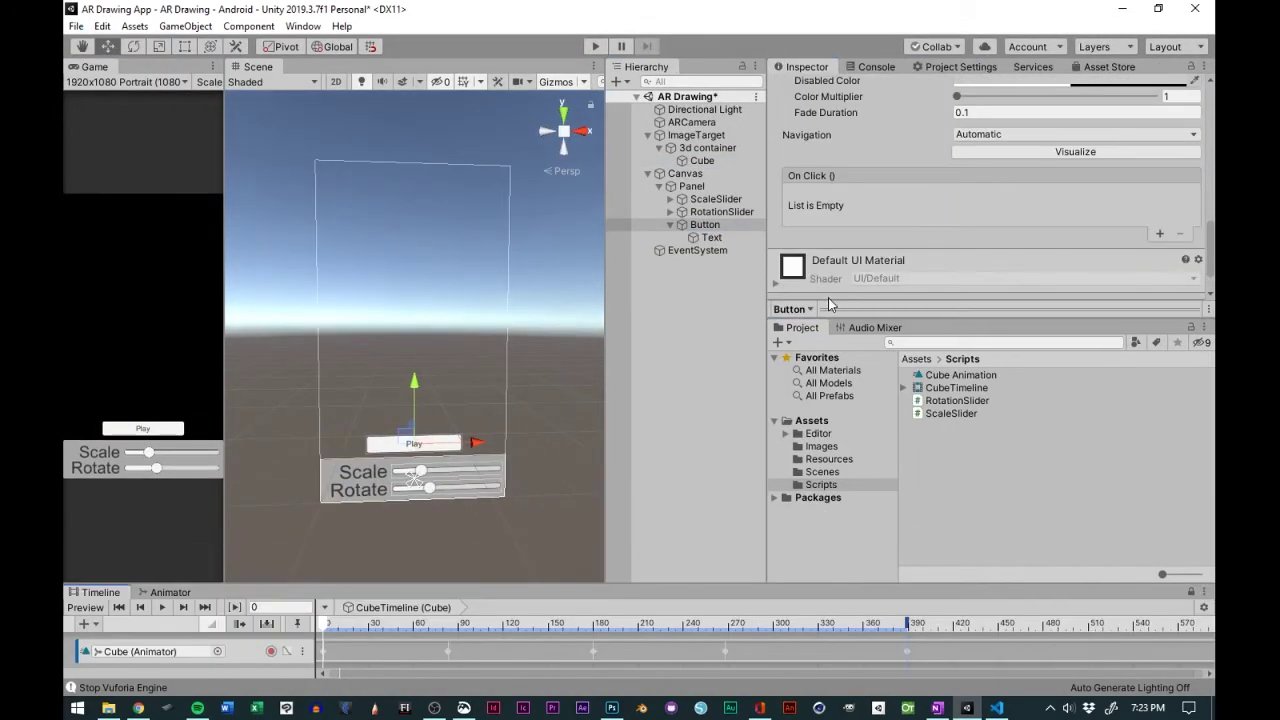
{"action": "left_click", "coordinate": [1160, 246]}
{"action": "left_click_drag", "start_coordinate": [702, 160], "coordinate": [845, 225]}
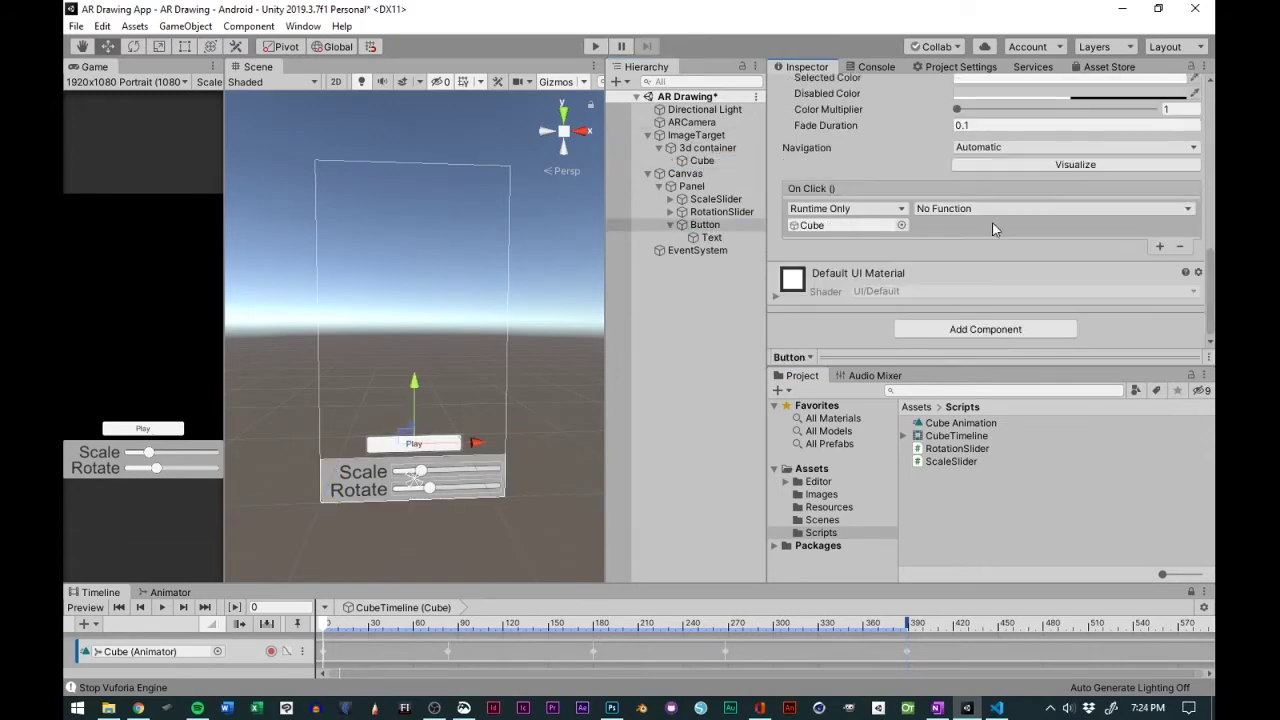
- Set the Play button's On Click function to Animator.StartPlayback
{"action": "left_click", "coordinate": [993, 208]}
{"action": "mouse_move", "coordinate": [980, 355]}
{"action": "left_click", "coordinate": [683, 623]}
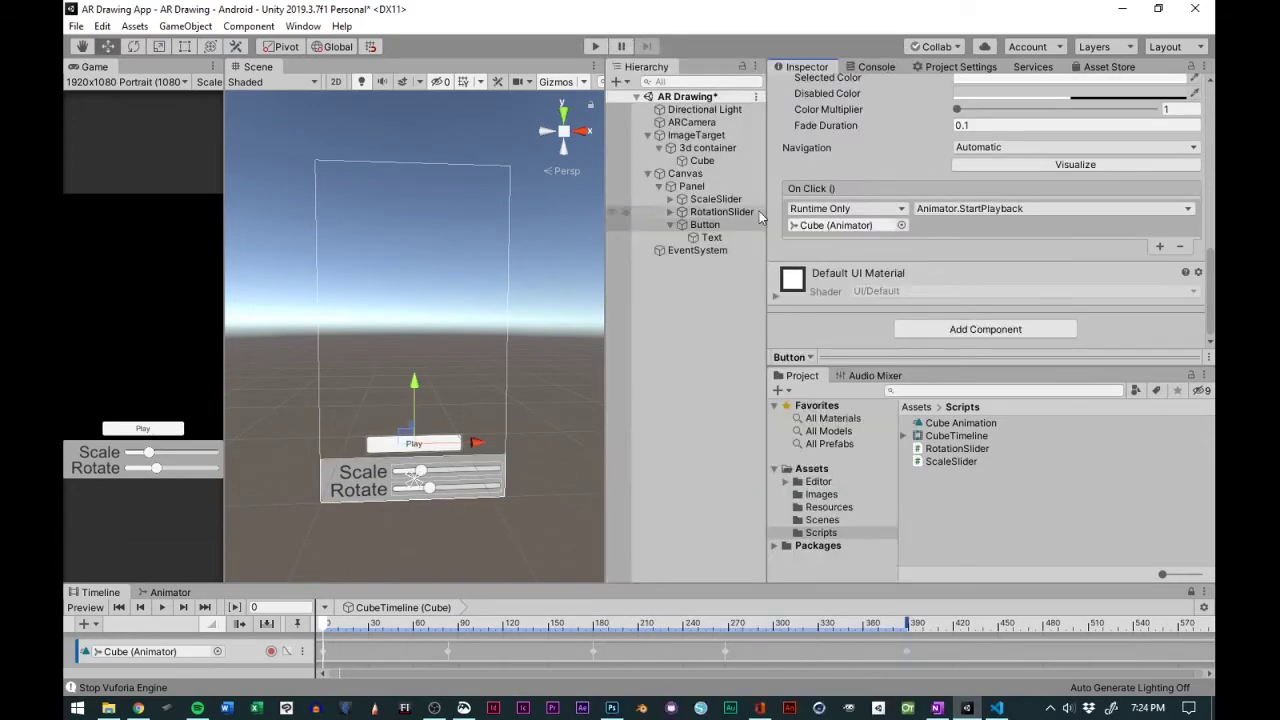
- Examine the other functions available for the Play button's On Click event and the components attached to the Cube
{"action": "left_click", "coordinate": [985, 208]}
{"action": "left_click", "coordinate": [750, 505]}
{"action": "left_click", "coordinate": [702, 160]}
{"action": "scroll", "coordinate": [908, 246], "scroll_direction": "up", "scroll_amount": 3}
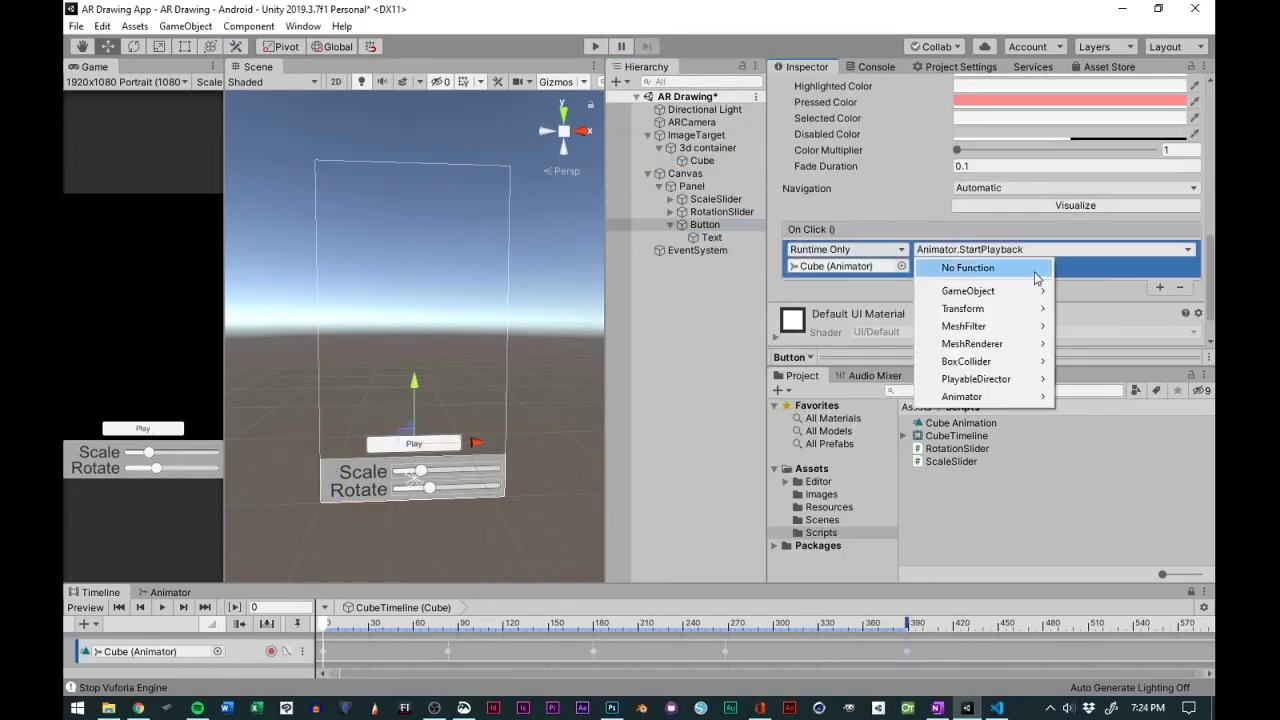